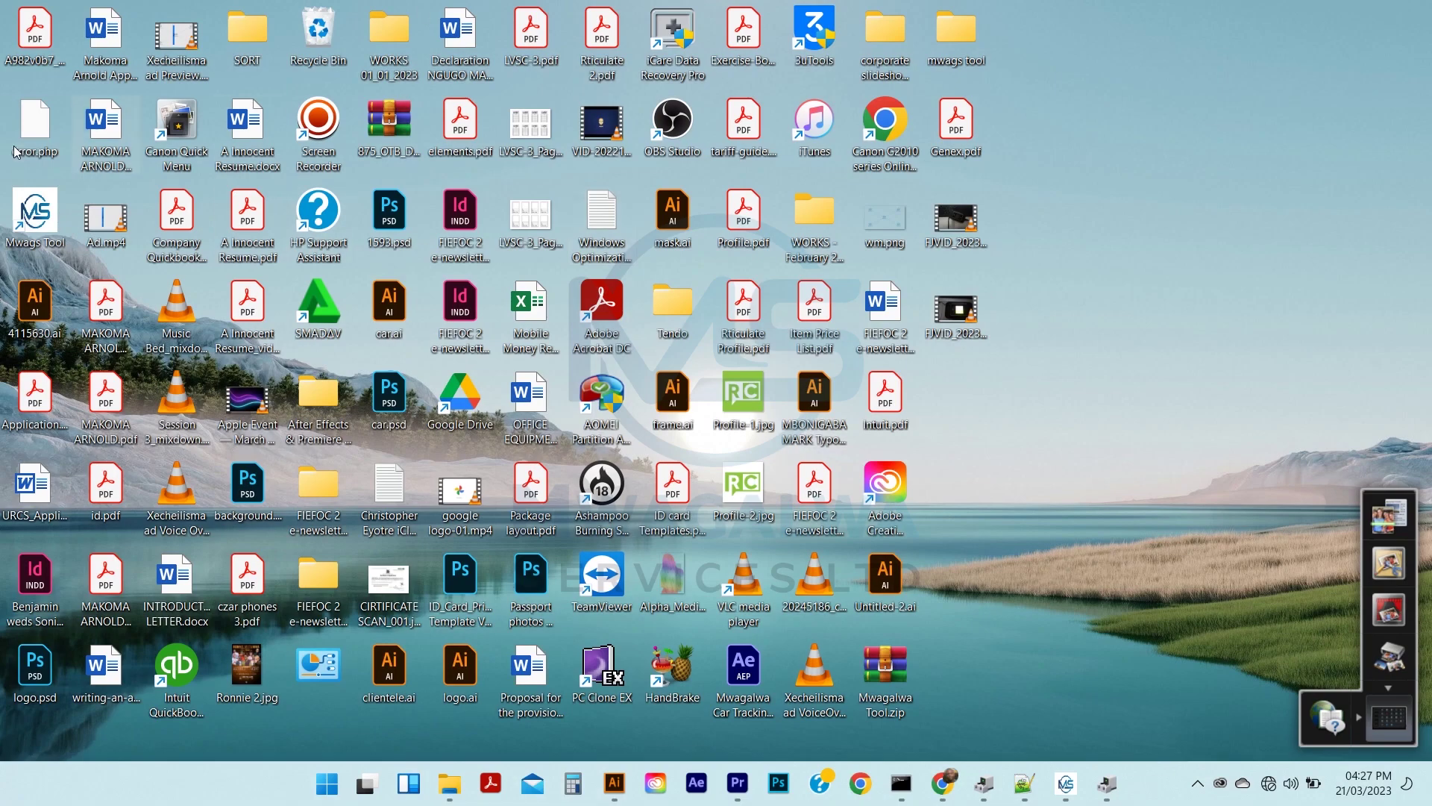
# Launch Mwags Tool and install the ZTE DC GeneralSale driver, cancelling the duplicate setup wizard
pyautogui.doubleClick(44, 229)
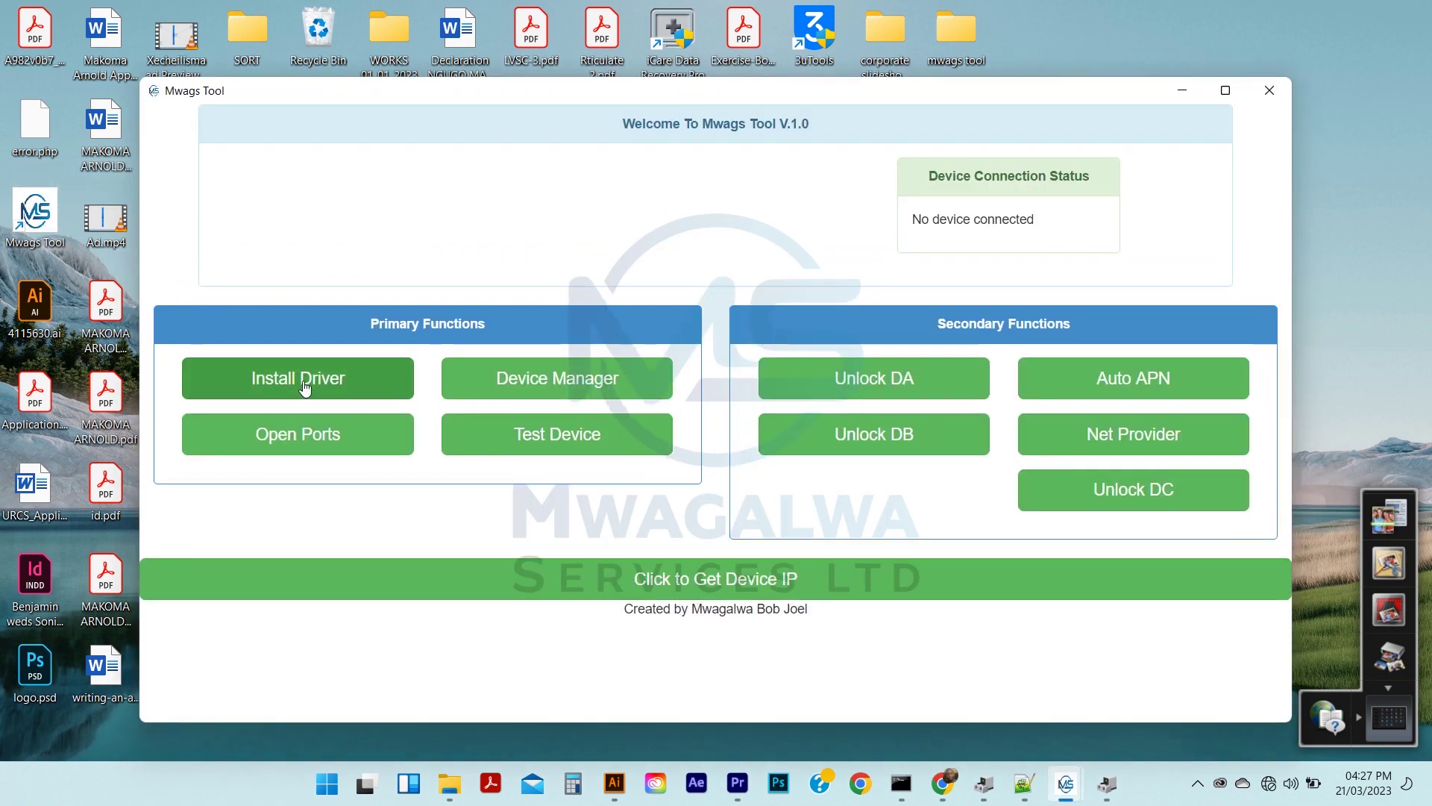
pyautogui.click(305, 386)
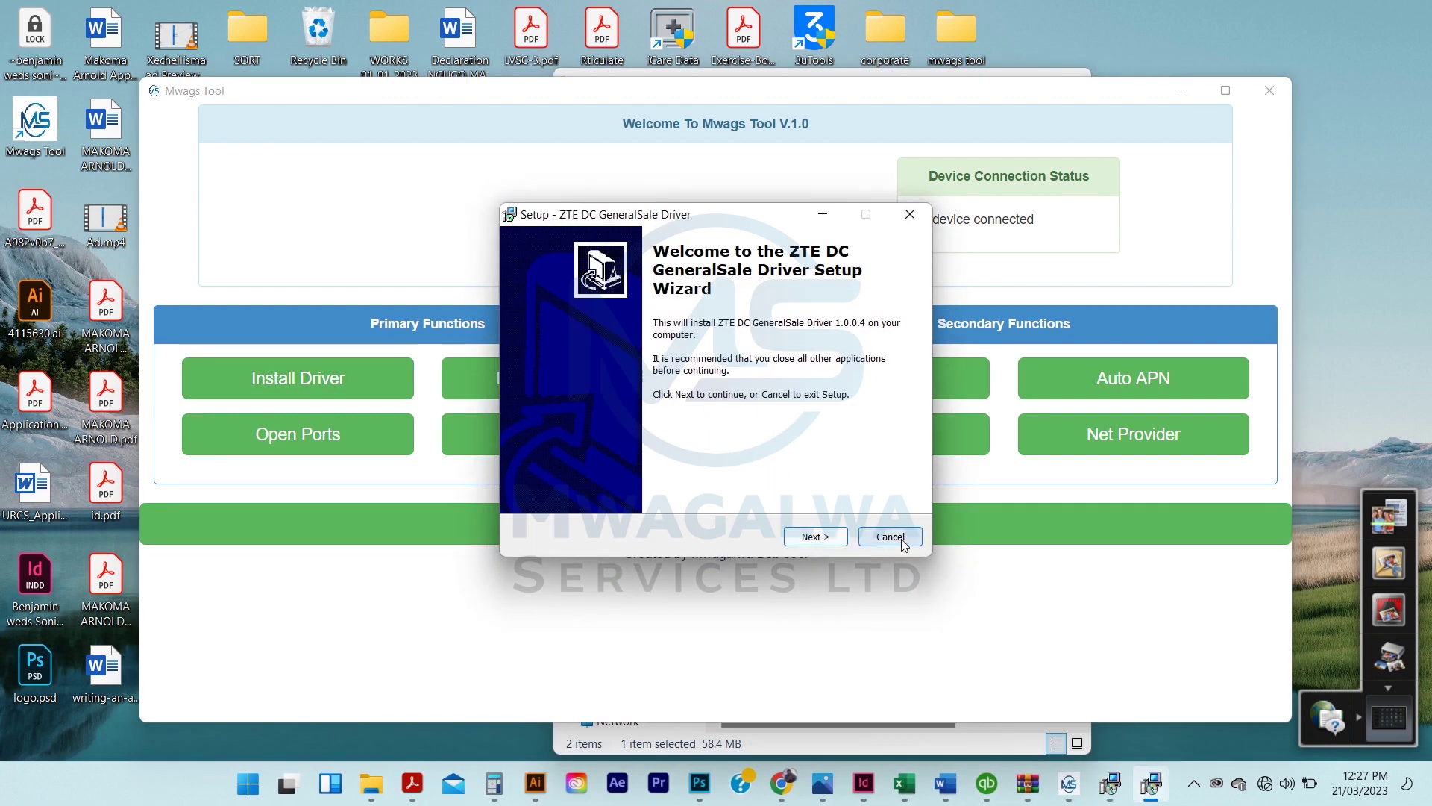
pyautogui.click(893, 543)
pyautogui.click(800, 486)
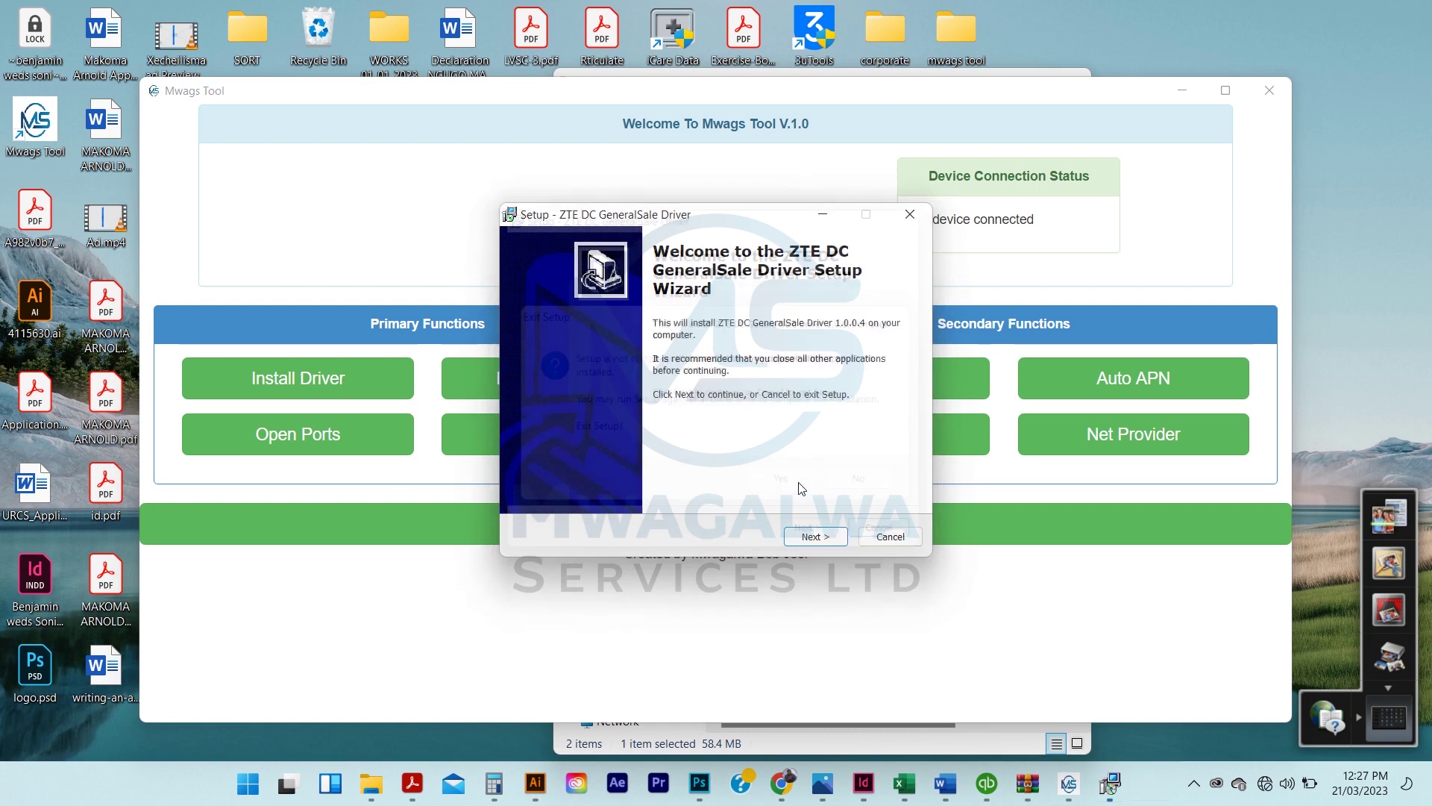
pyautogui.click(816, 537)
pyautogui.click(815, 536)
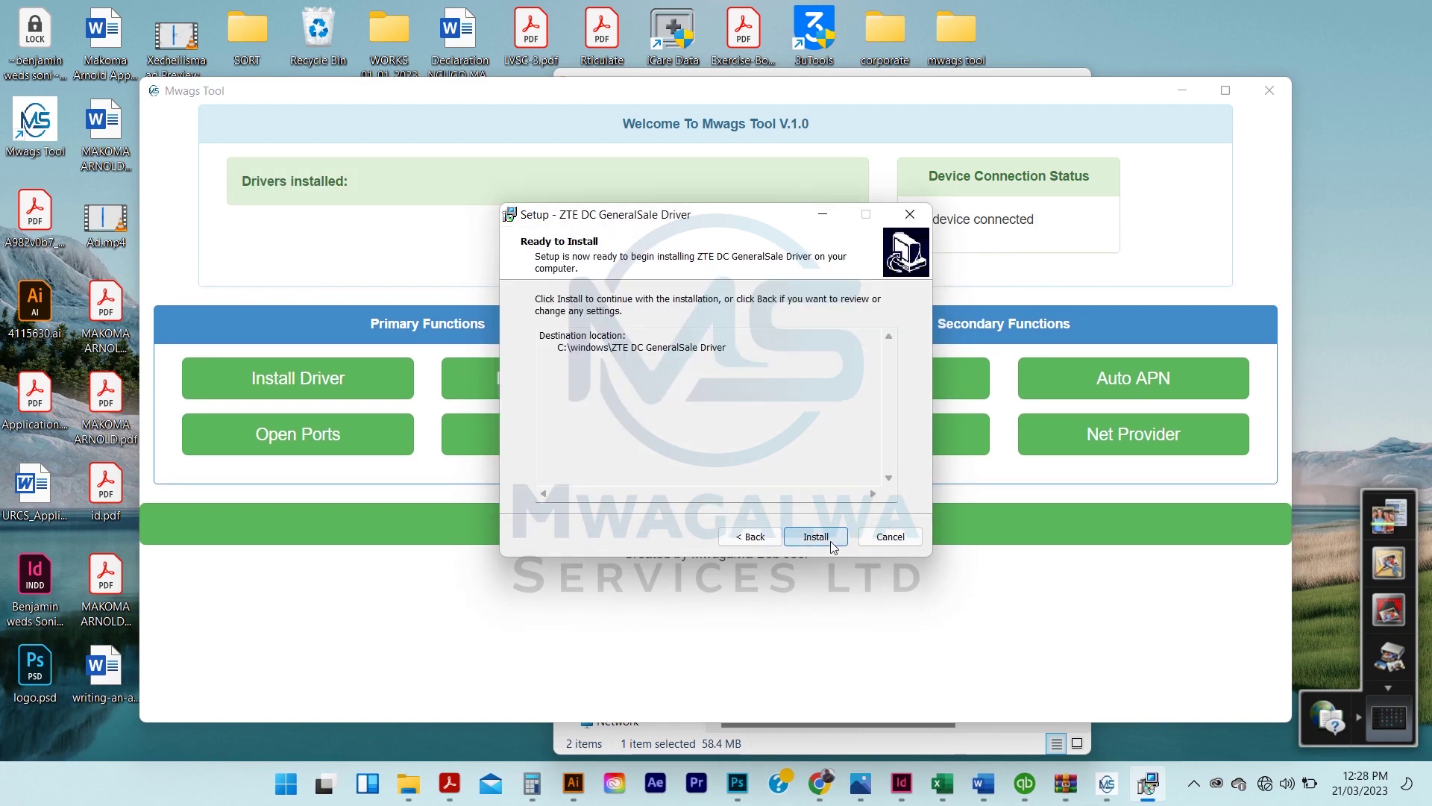
pyautogui.click(831, 542)
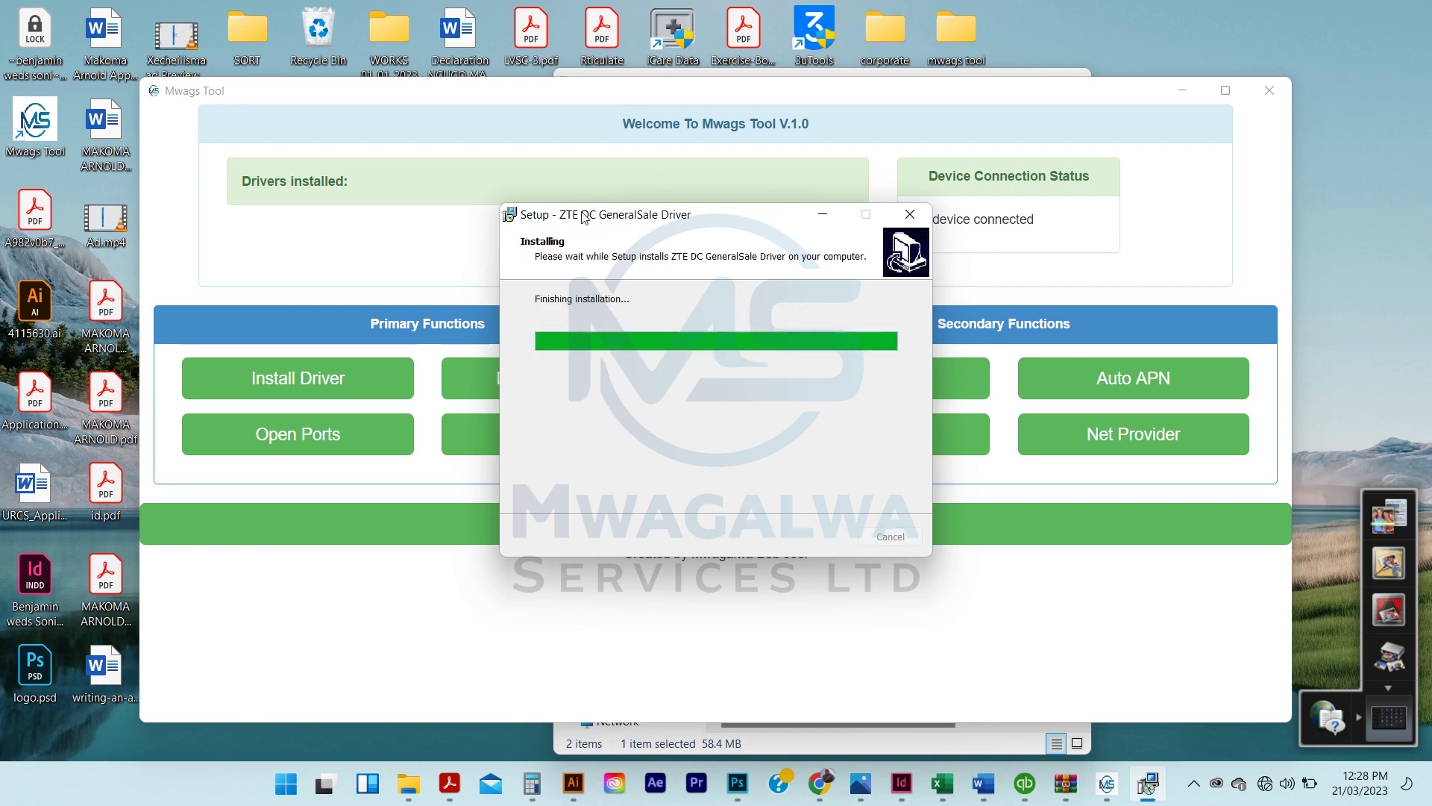
pyautogui.click(1178, 98)
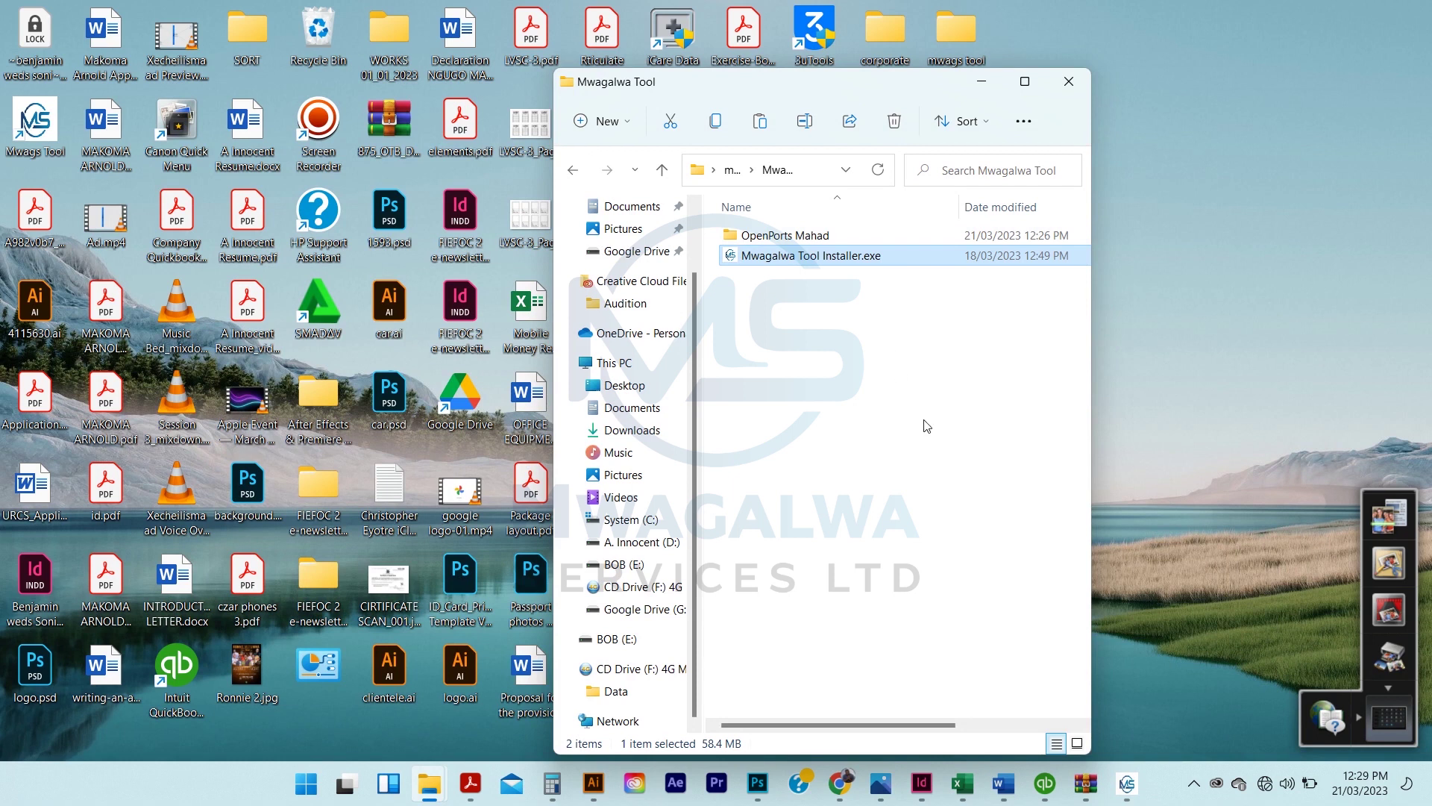
# Open and close a cmd window, then request the device IP twice; no device is found
pyautogui.press('super+r')
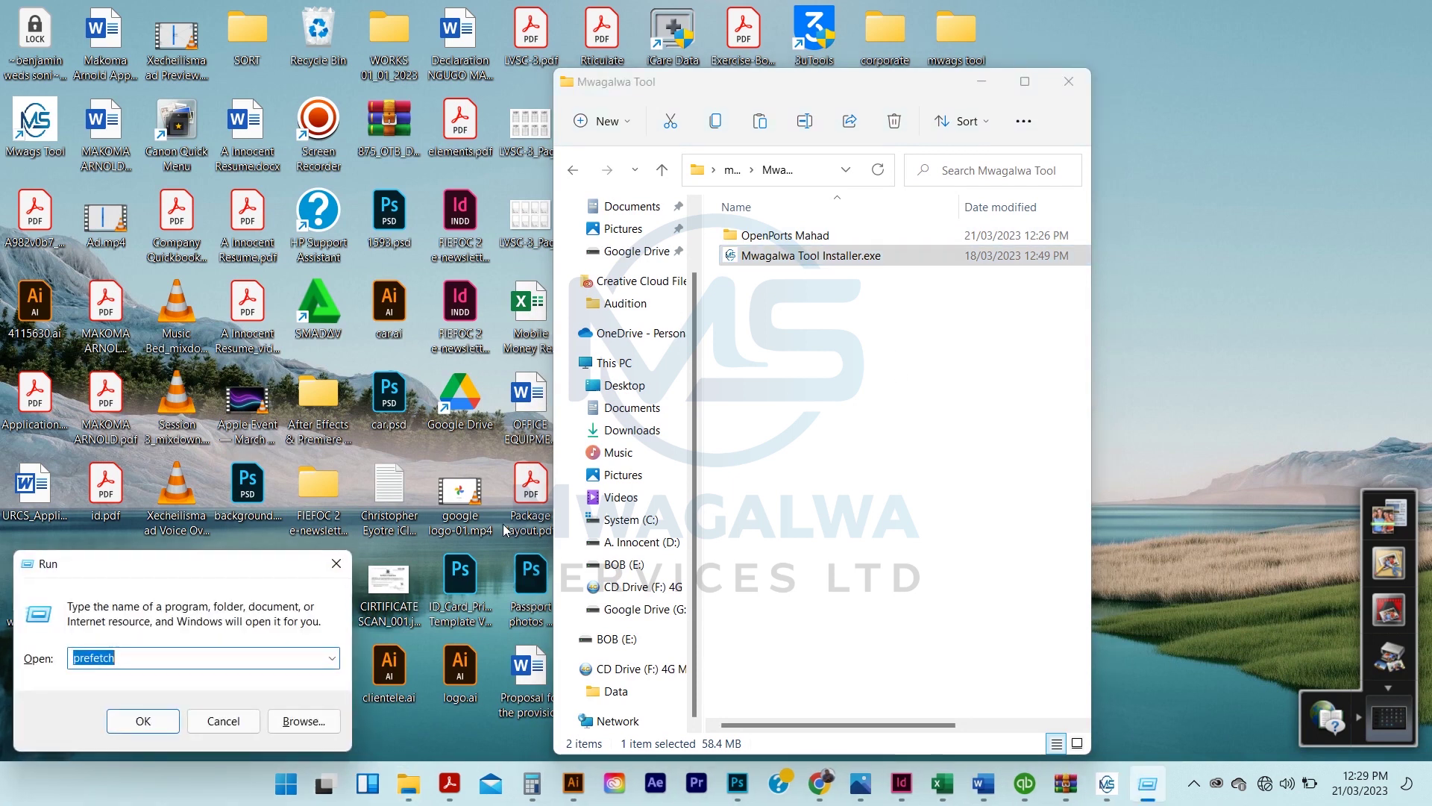
pyautogui.write('cmd')
pyautogui.press('Return')
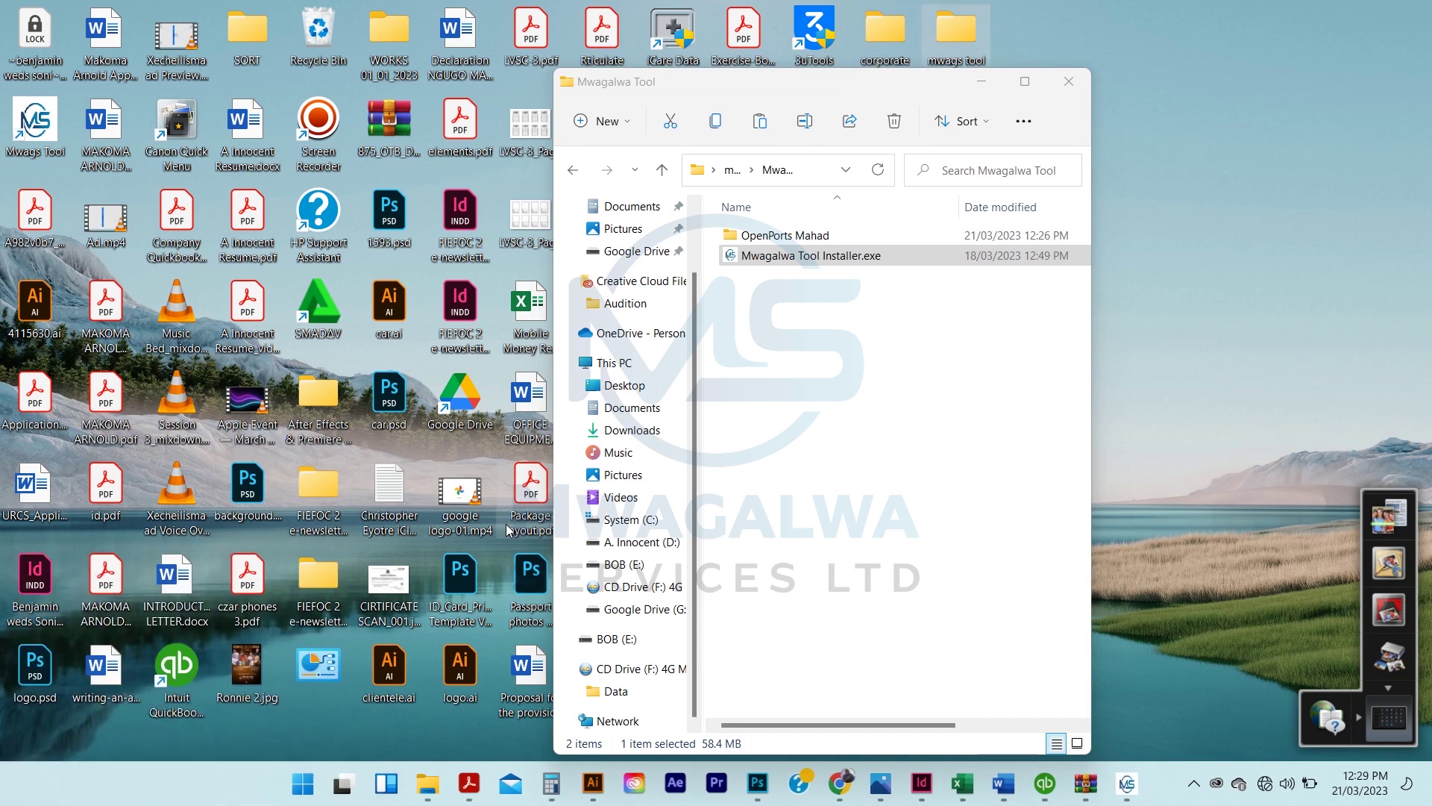
pyautogui.click(877, 86)
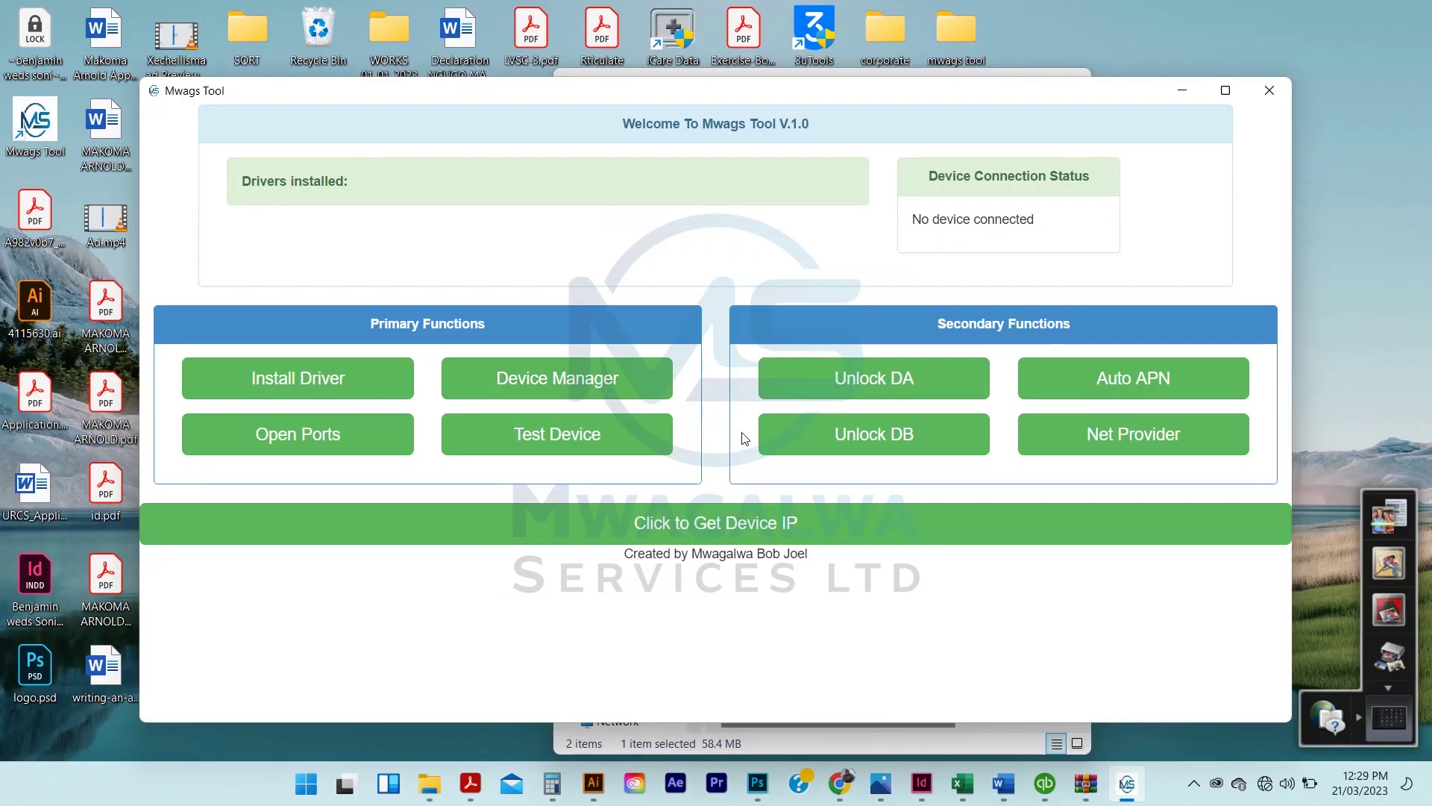
pyautogui.click(728, 520)
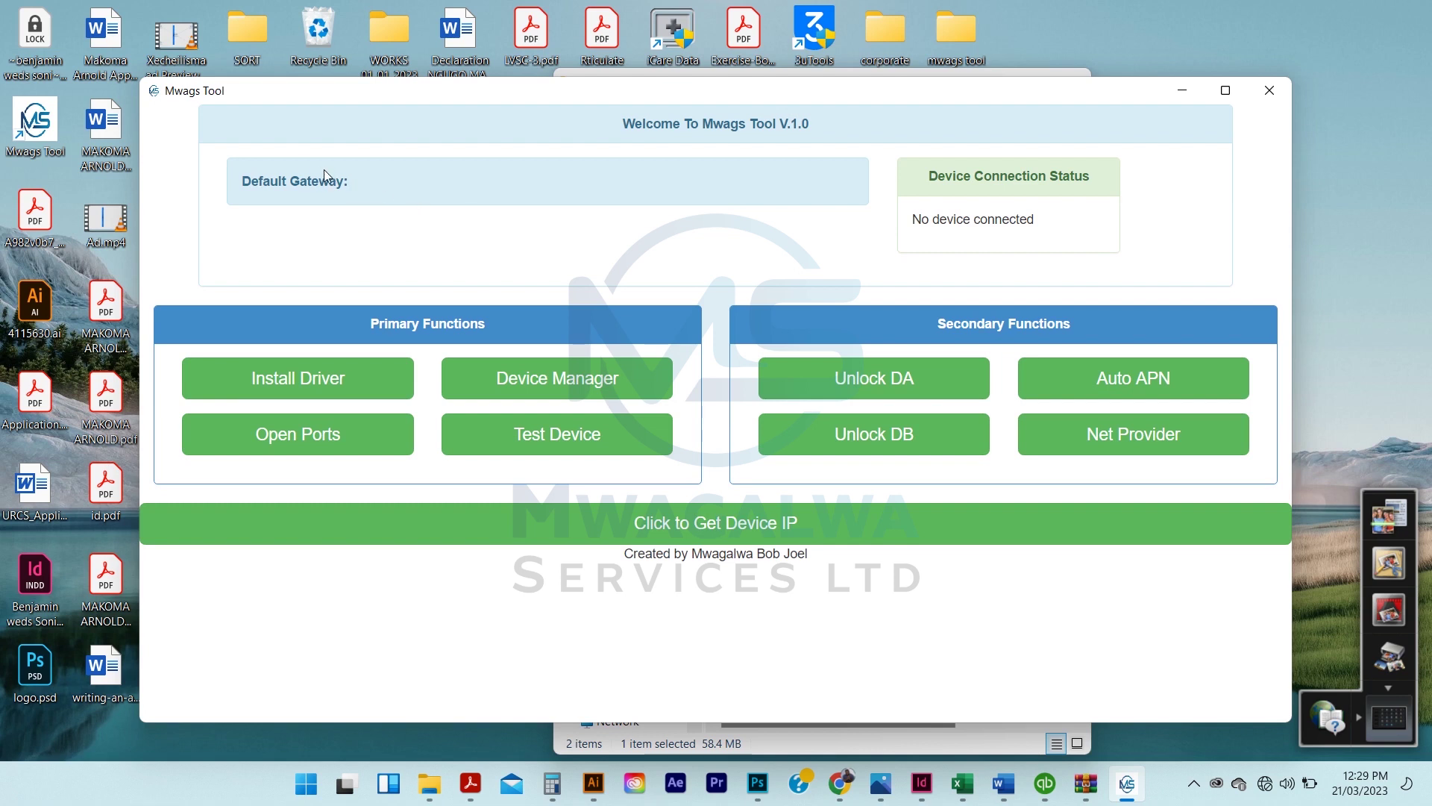
pyautogui.click(621, 523)
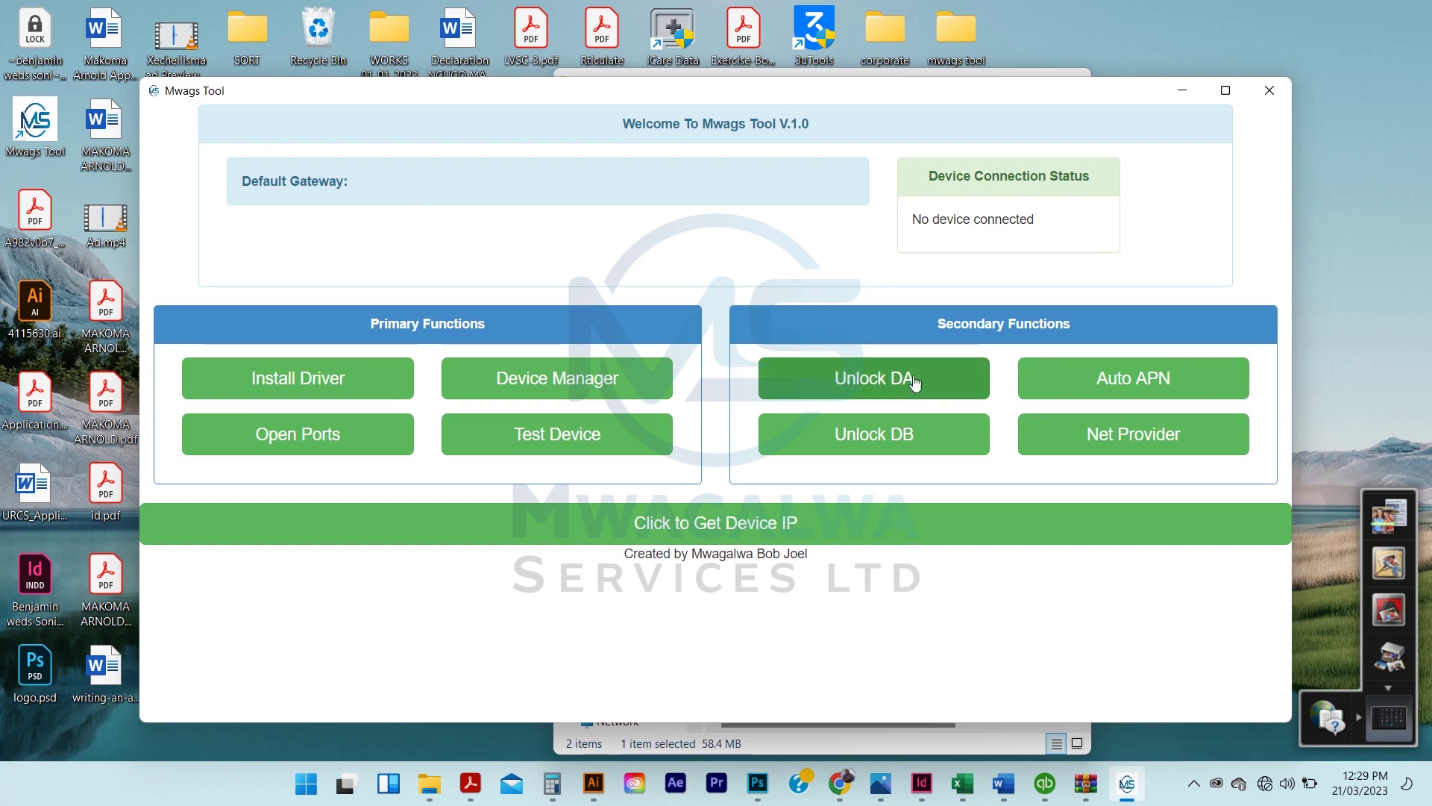
# Run ipconfig in a new Command Prompt, showing every network adapter's media as disconnected
pyautogui.press('super')
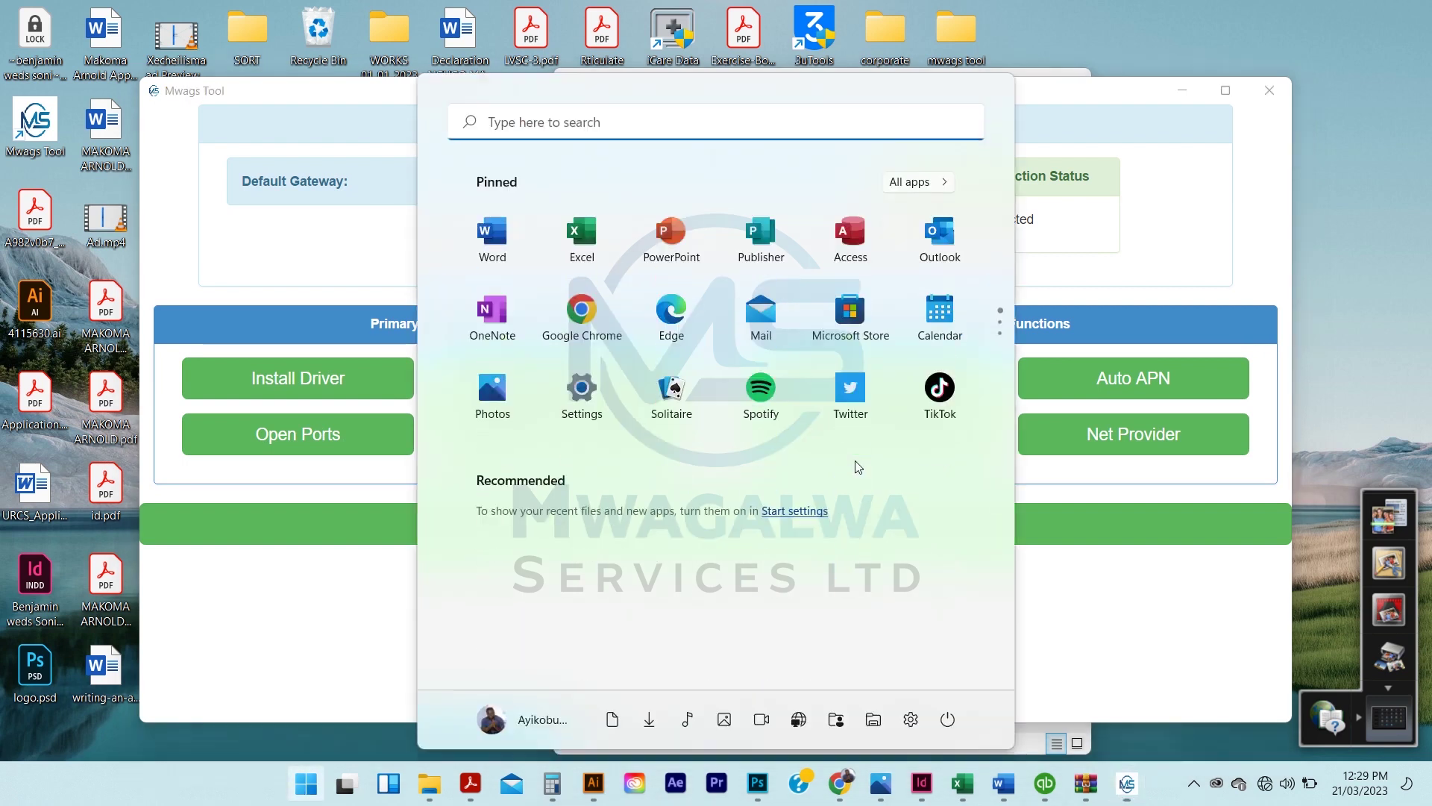
pyautogui.press('super+r')
pyautogui.press('Return')
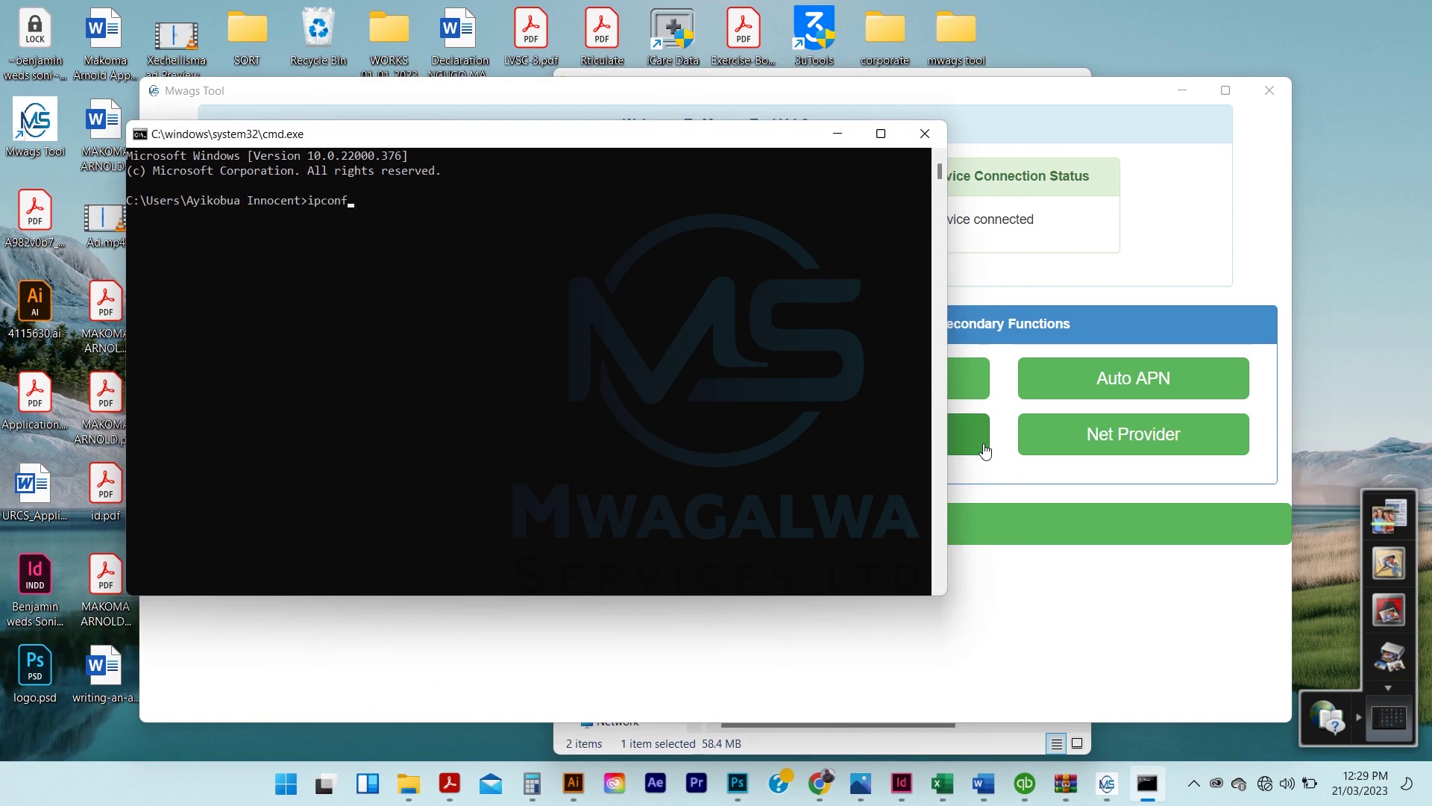
pyautogui.press('Return')
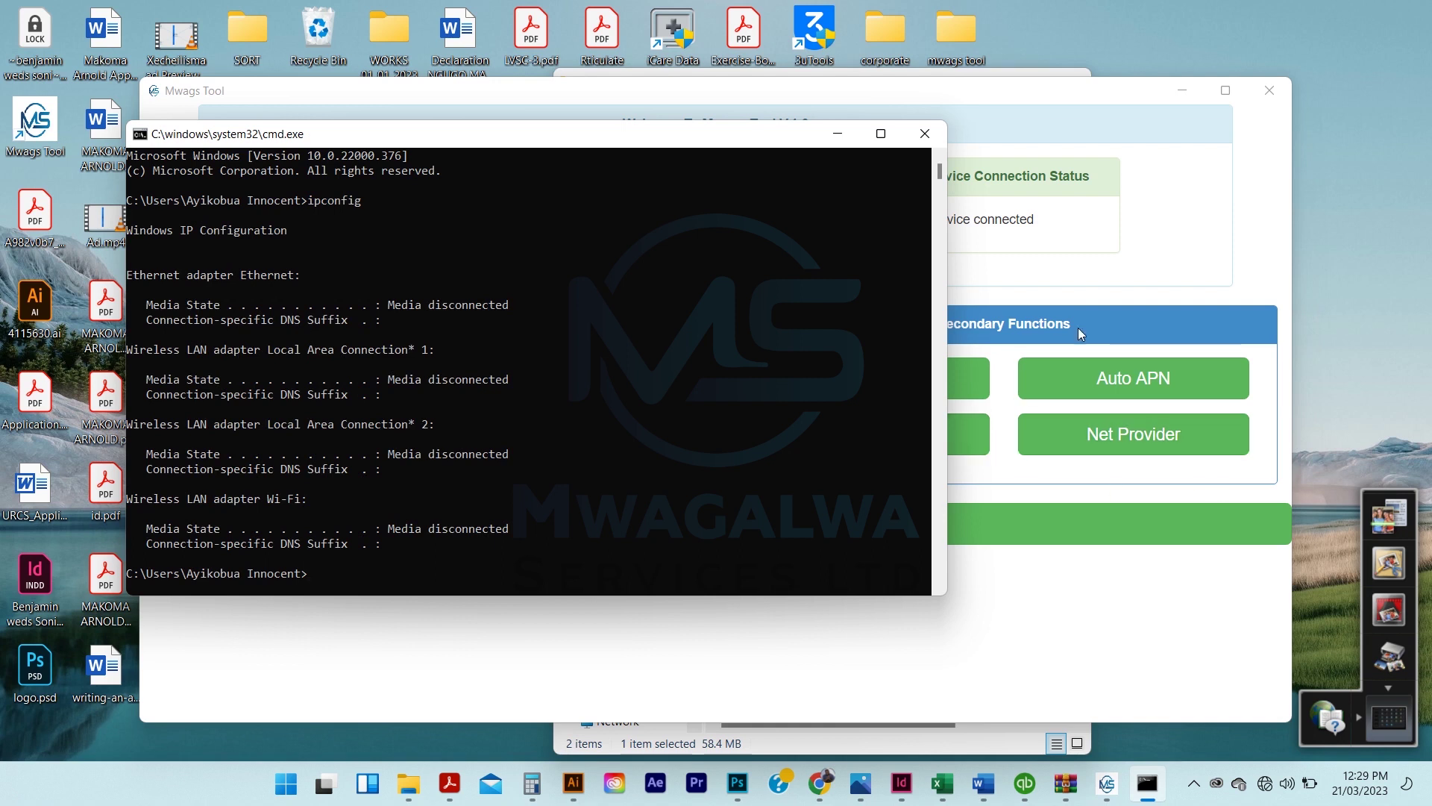
pyautogui.moveTo(939, 177)
pyautogui.mouseDown()
pyautogui.moveTo(938, 191)
pyautogui.moveTo(939, 171)
pyautogui.mouseUp()
pyautogui.click(1196, 783)
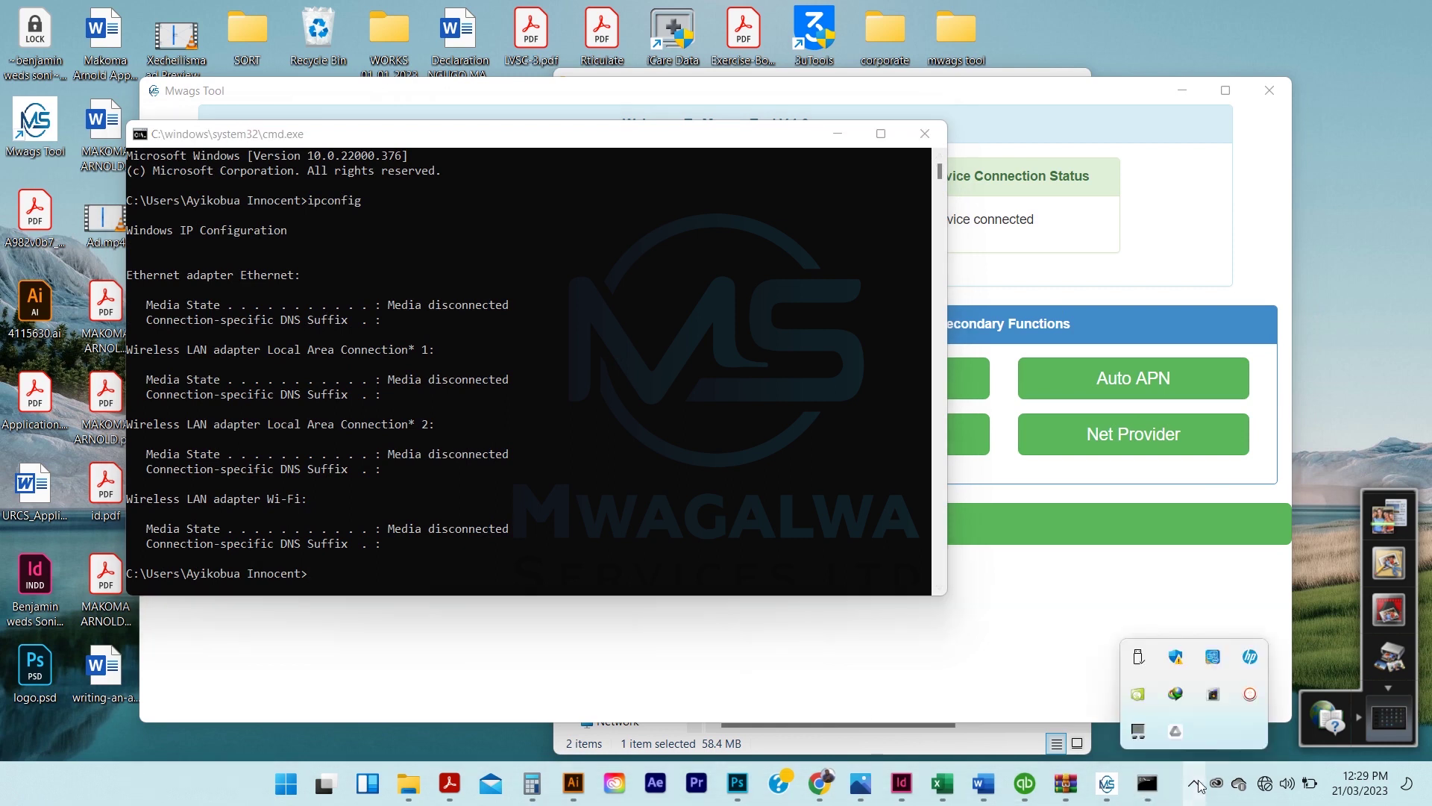
pyautogui.press('super+e')
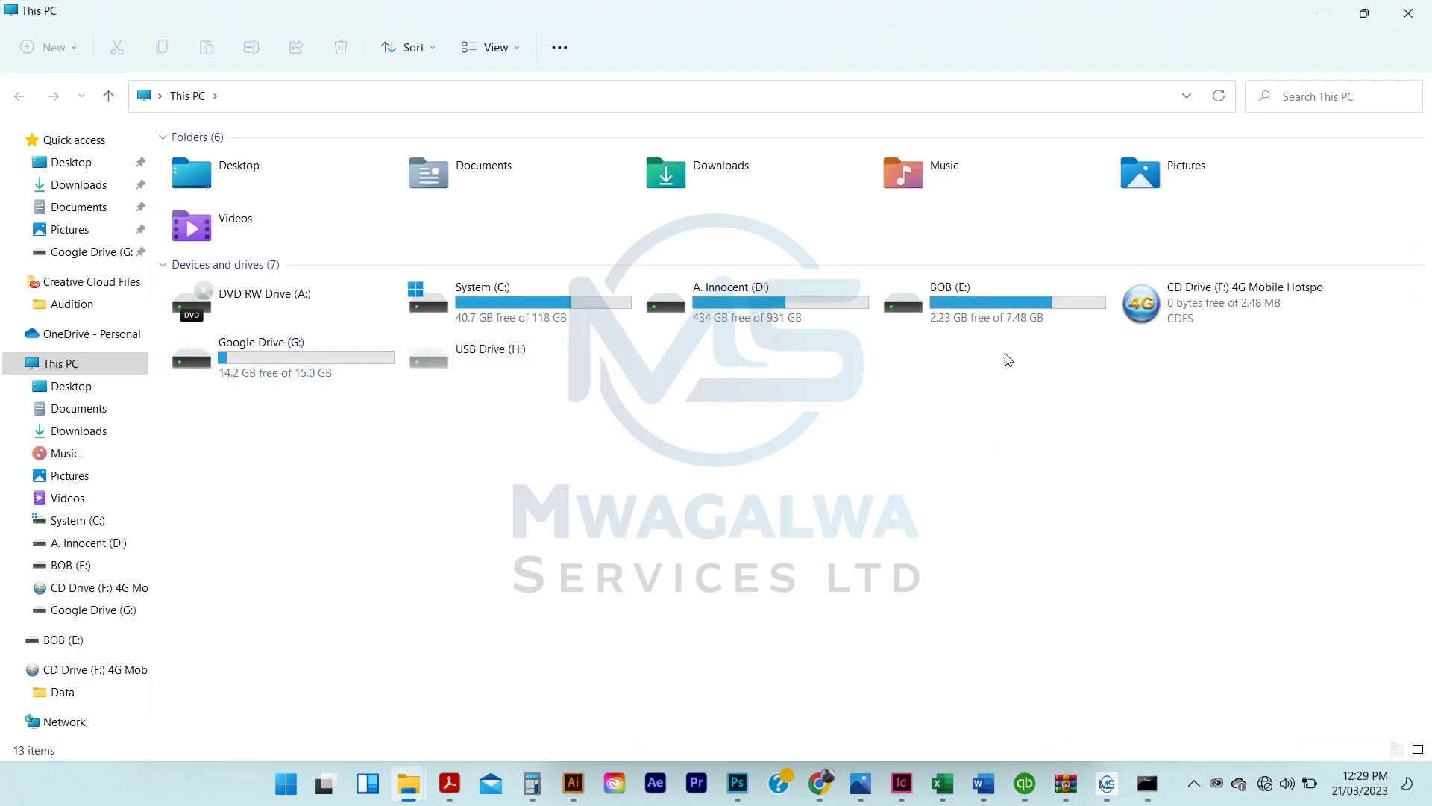
# Run the 4G Mobile Hotspot installer from CD Drive (F:) with default folders through Finish
pyautogui.click(1203, 297)
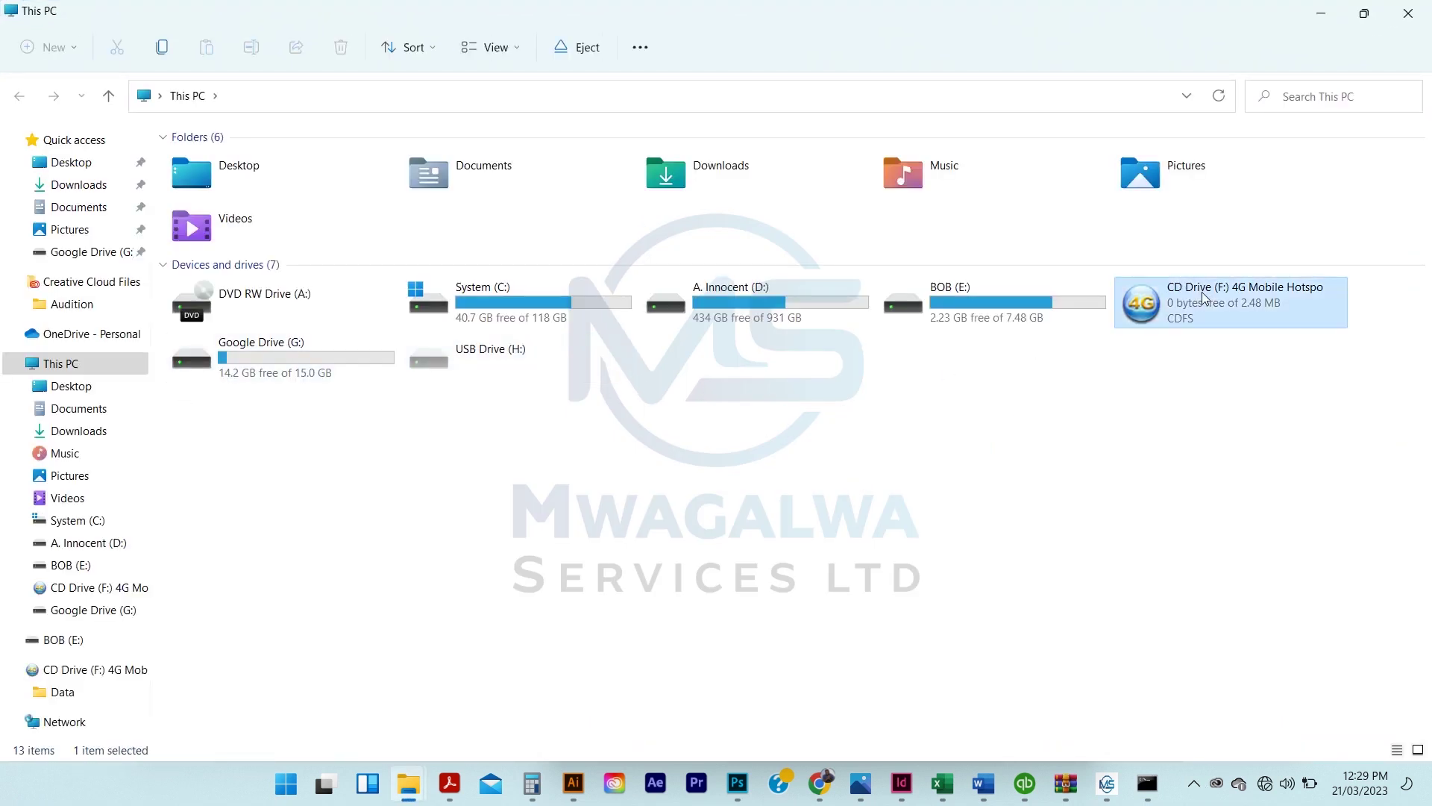
pyautogui.click(1149, 469)
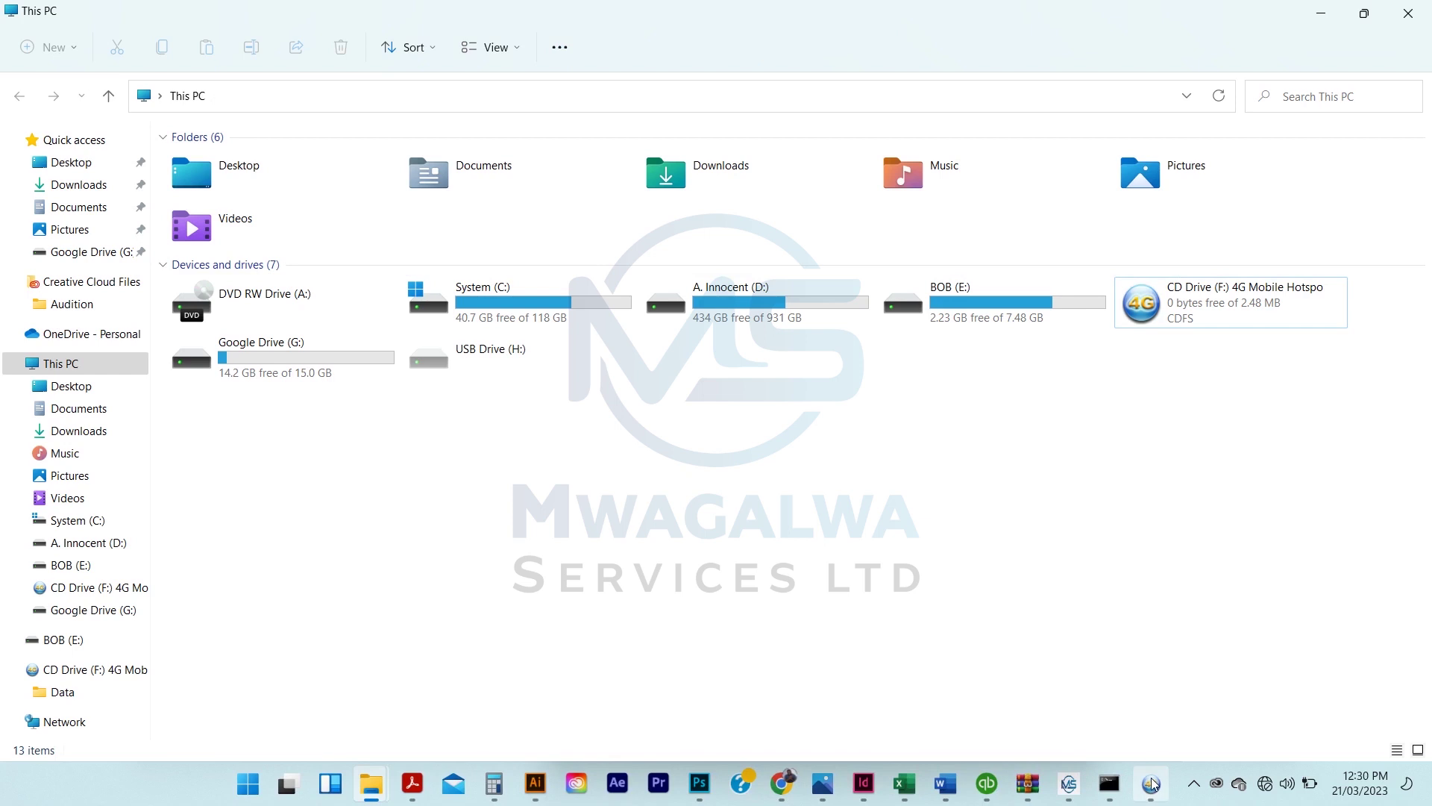
pyautogui.click(1151, 784)
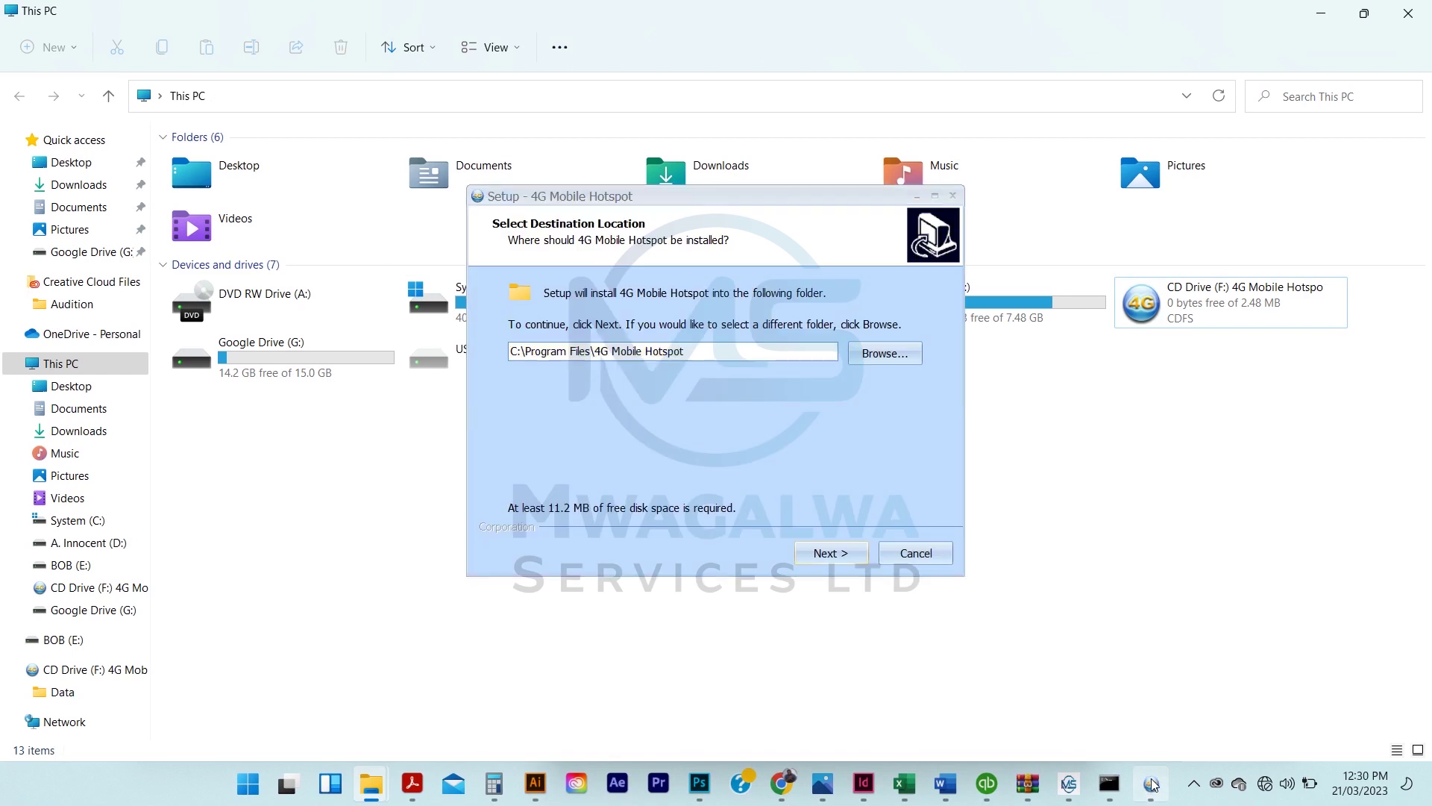
pyautogui.click(820, 557)
pyautogui.click(821, 557)
pyautogui.click(821, 557)
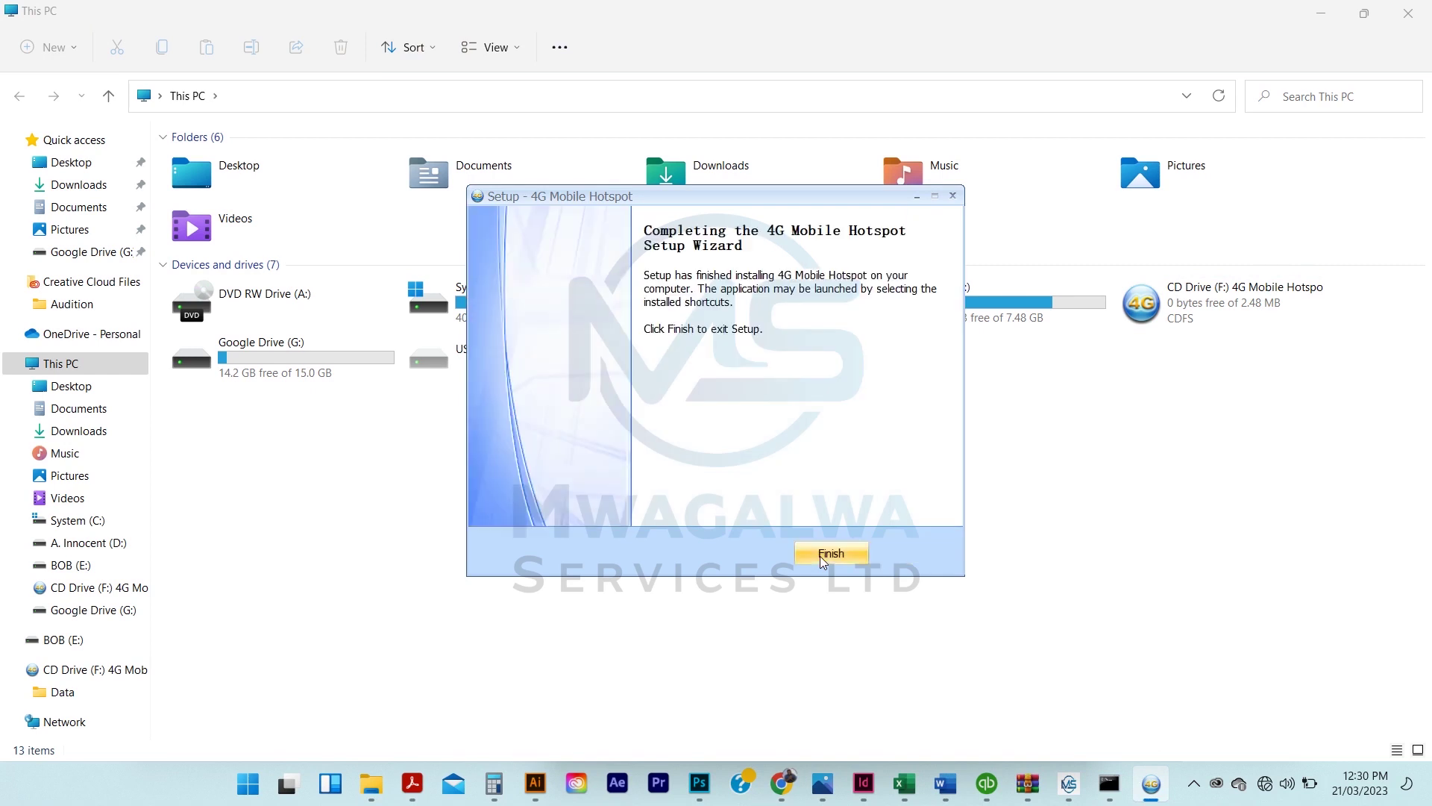
pyautogui.click(820, 557)
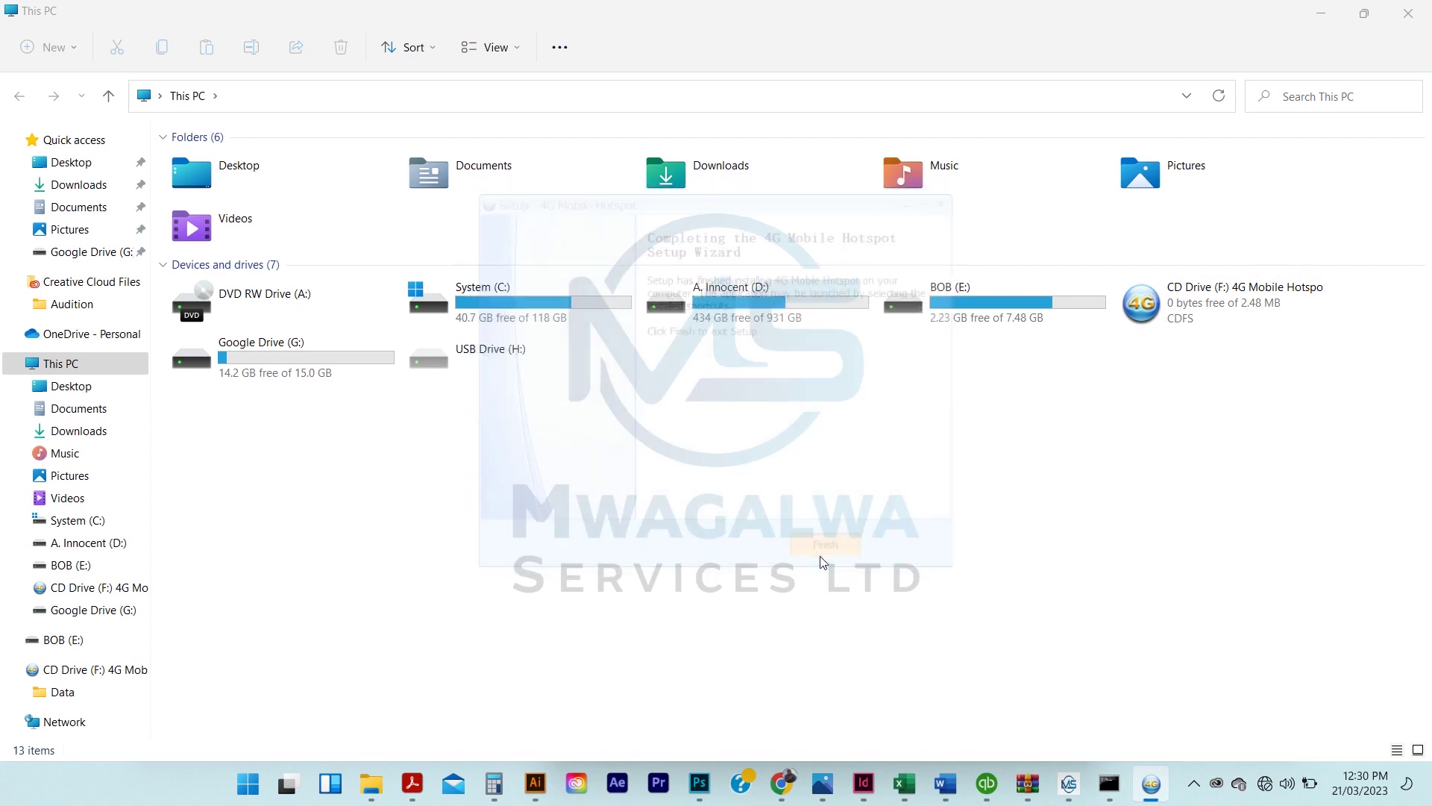
# Check in the Quick Settings Wi-Fi list that the laptop is on SMLT300-BE58, then close it
pyautogui.click(1321, 9)
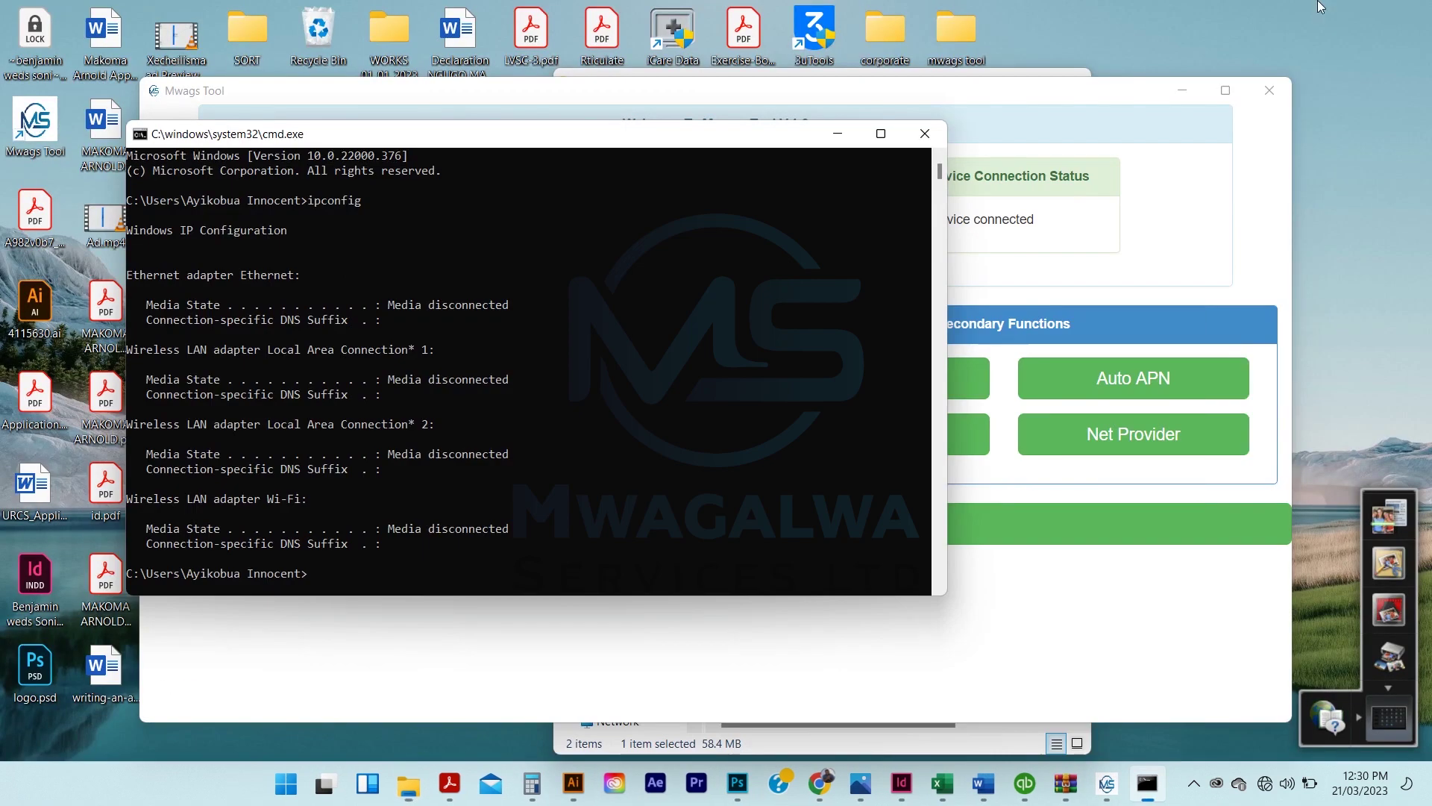
pyautogui.click(1269, 783)
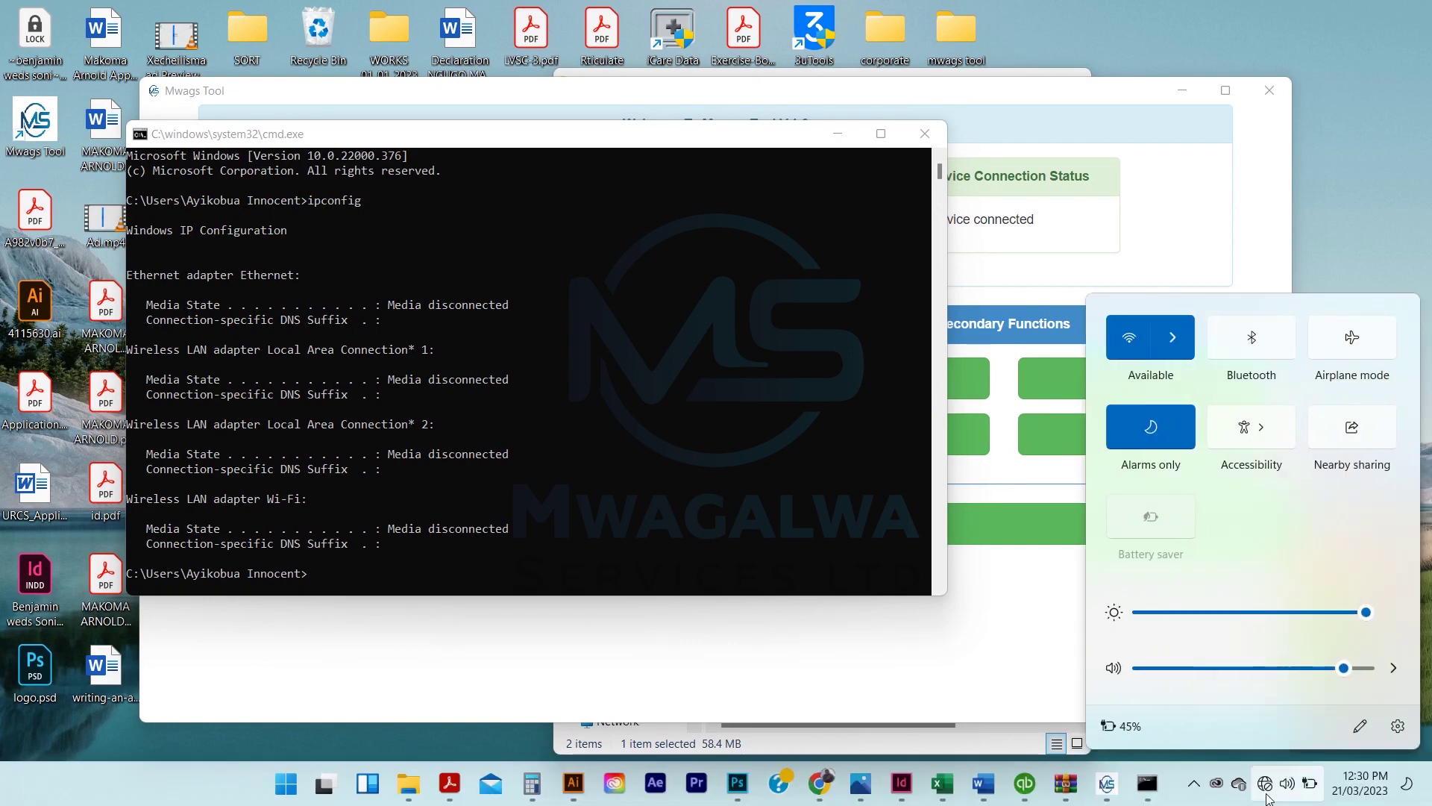
pyautogui.click(1266, 797)
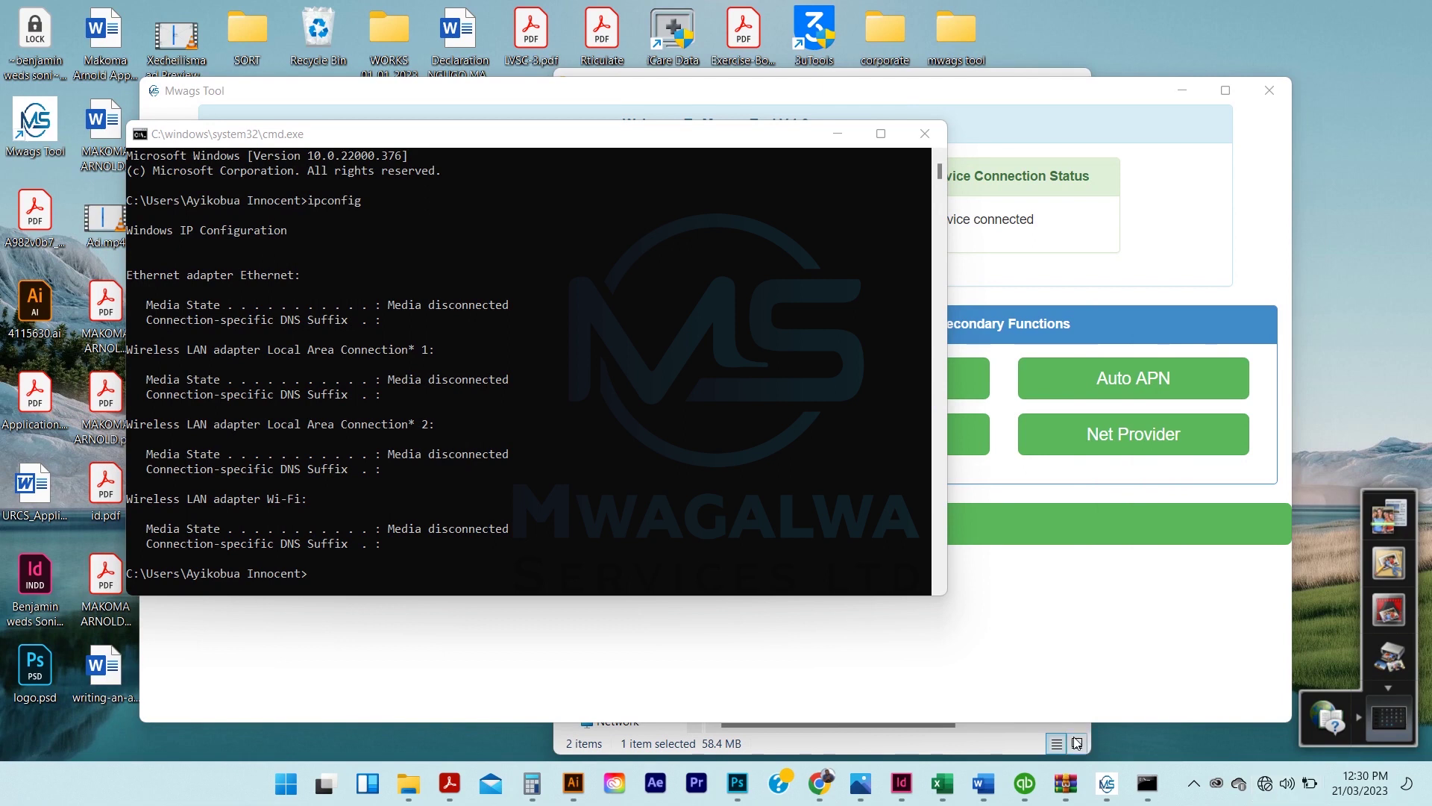
pyautogui.click(866, 563)
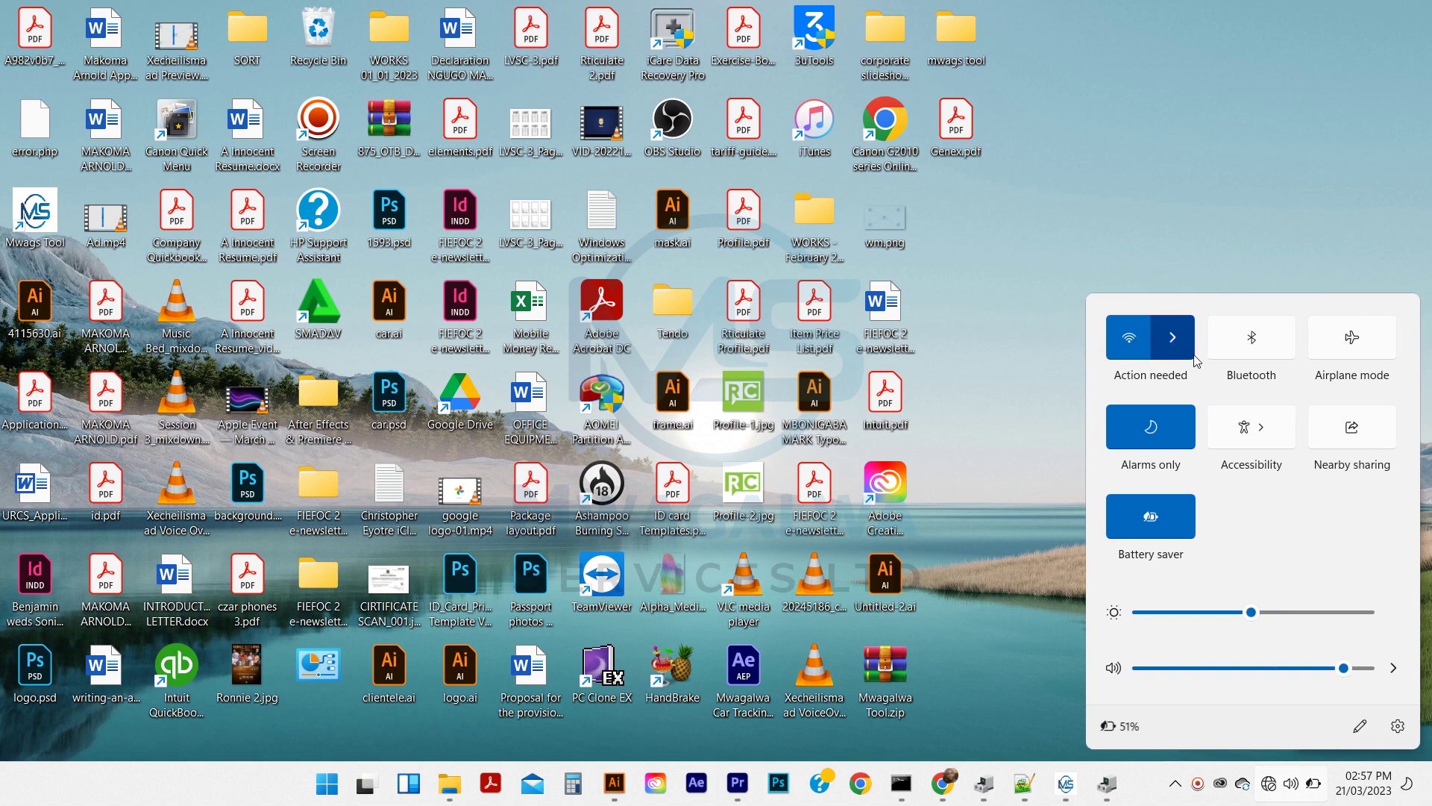
pyautogui.click(1173, 338)
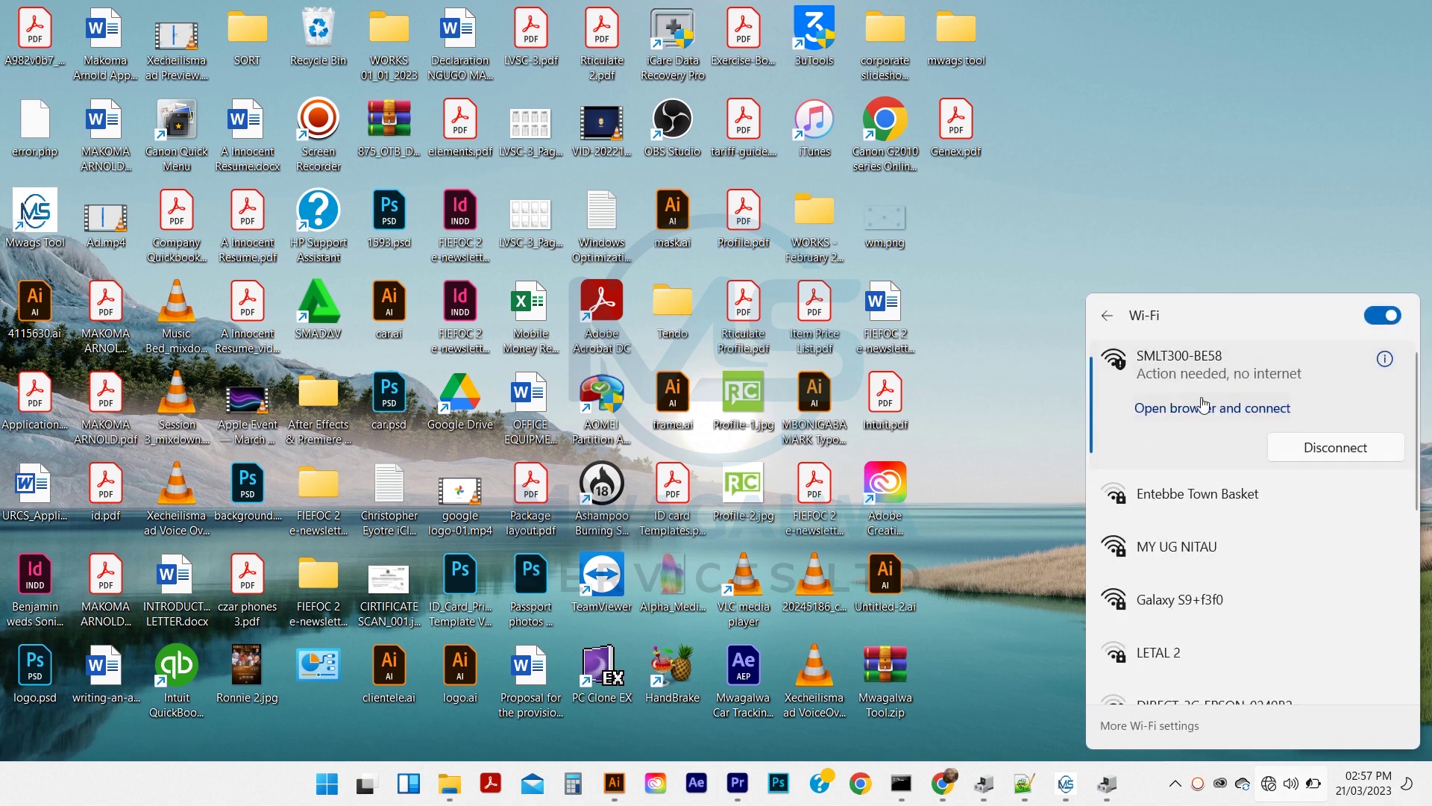
pyautogui.click(978, 370)
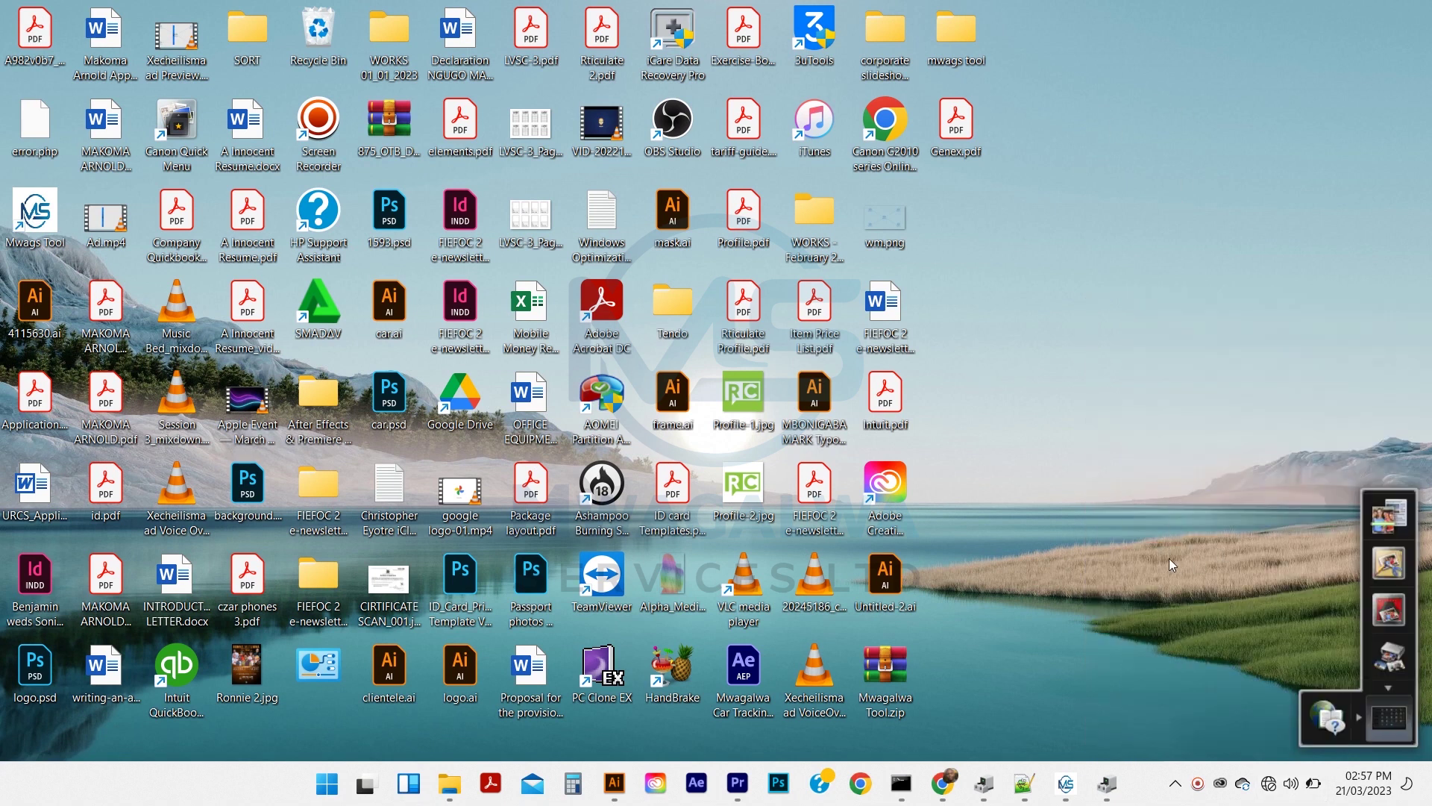
# Go to mwags tool > Mwagalwa Tool > OpenPorts Mahad and run openportby Mahad.bat
pyautogui.doubleClick(957, 34)
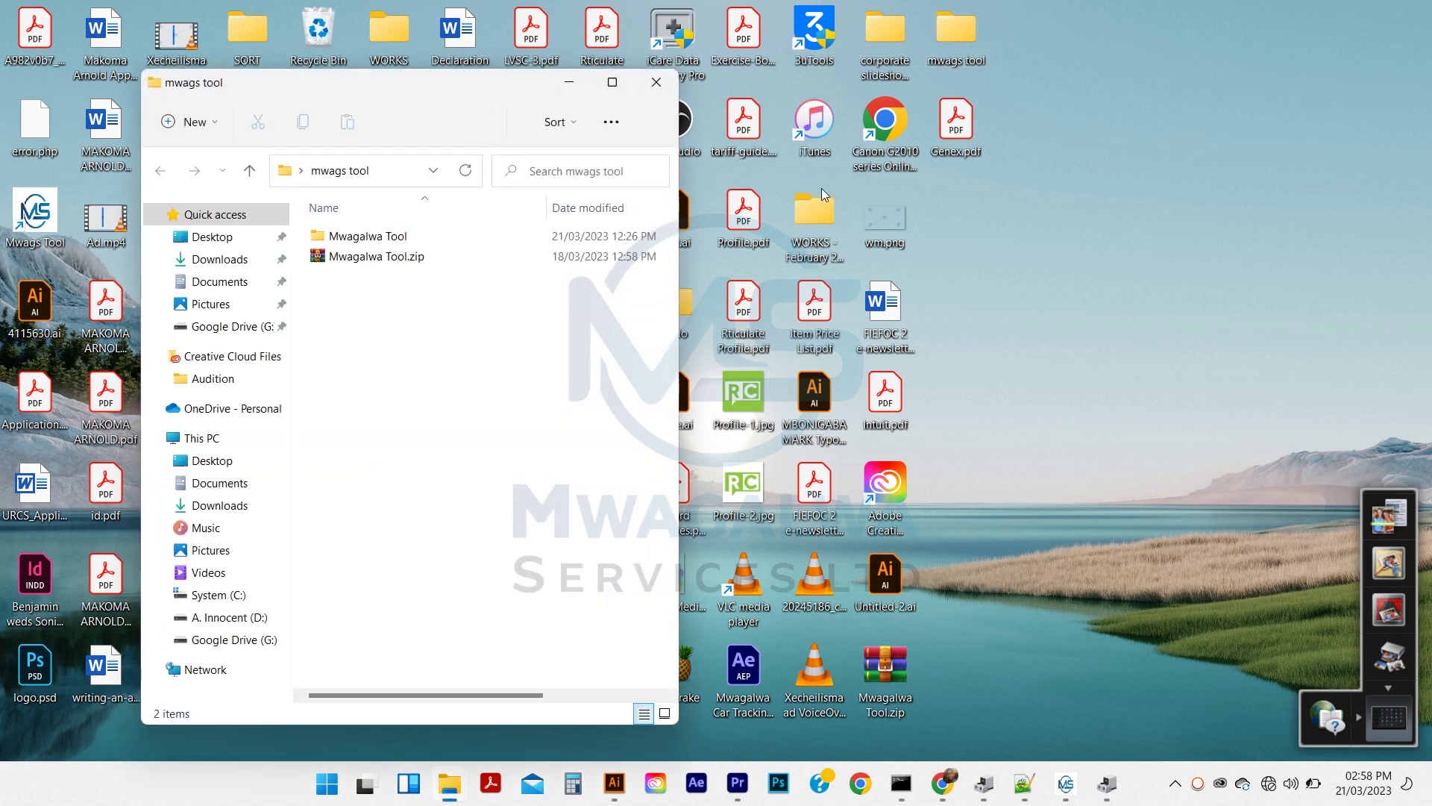
pyautogui.doubleClick(393, 237)
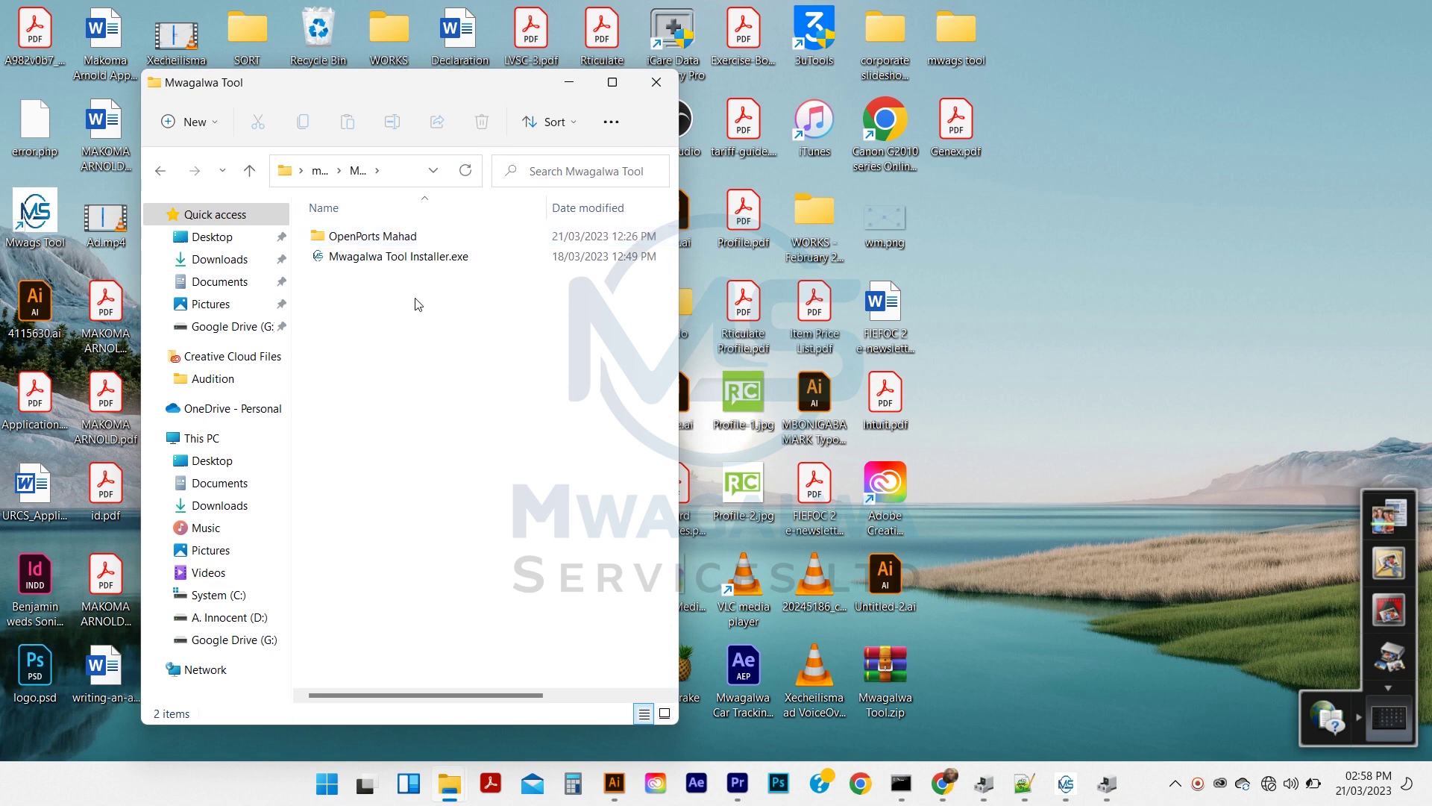
pyautogui.click(356, 242)
pyautogui.doubleClick(356, 243)
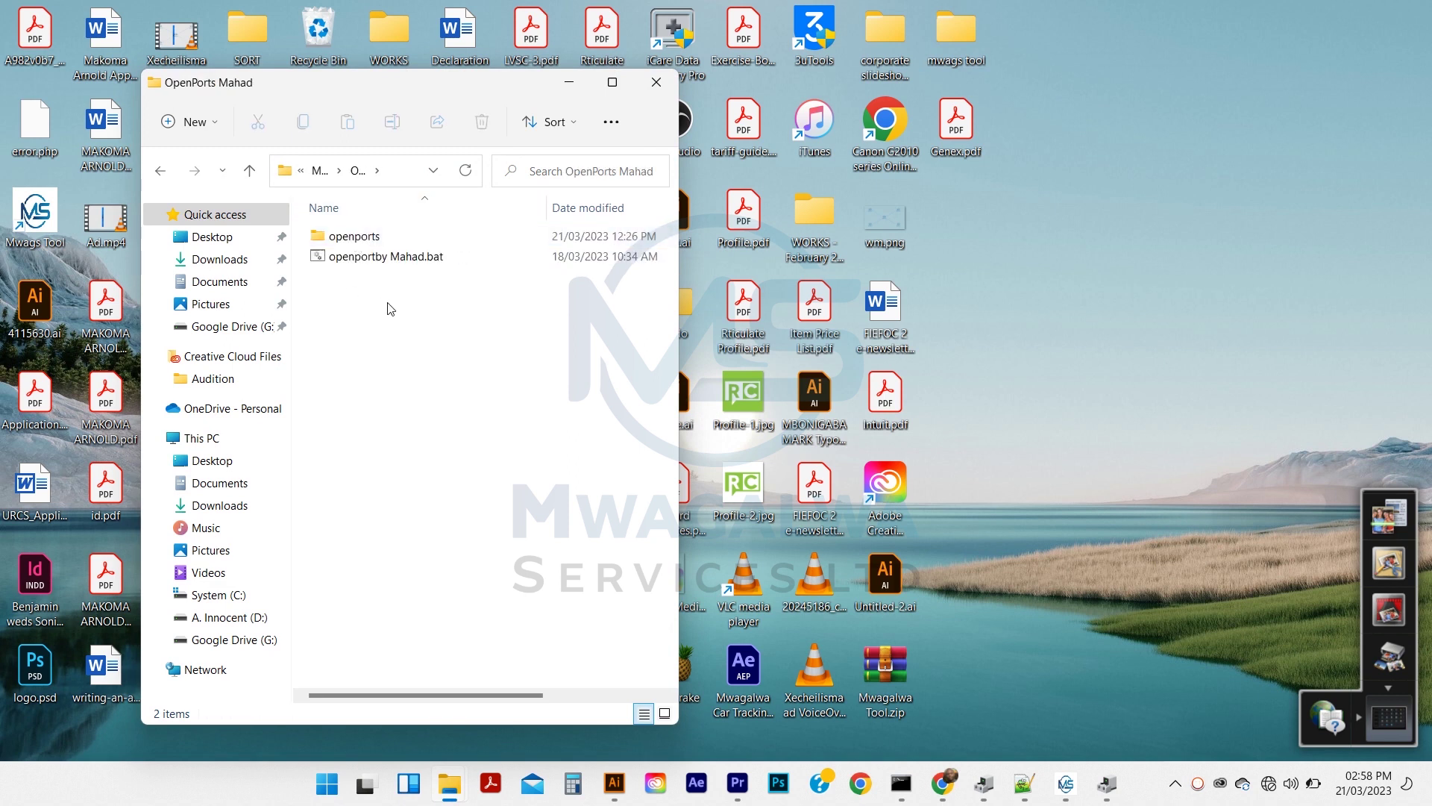
pyautogui.doubleClick(323, 257)
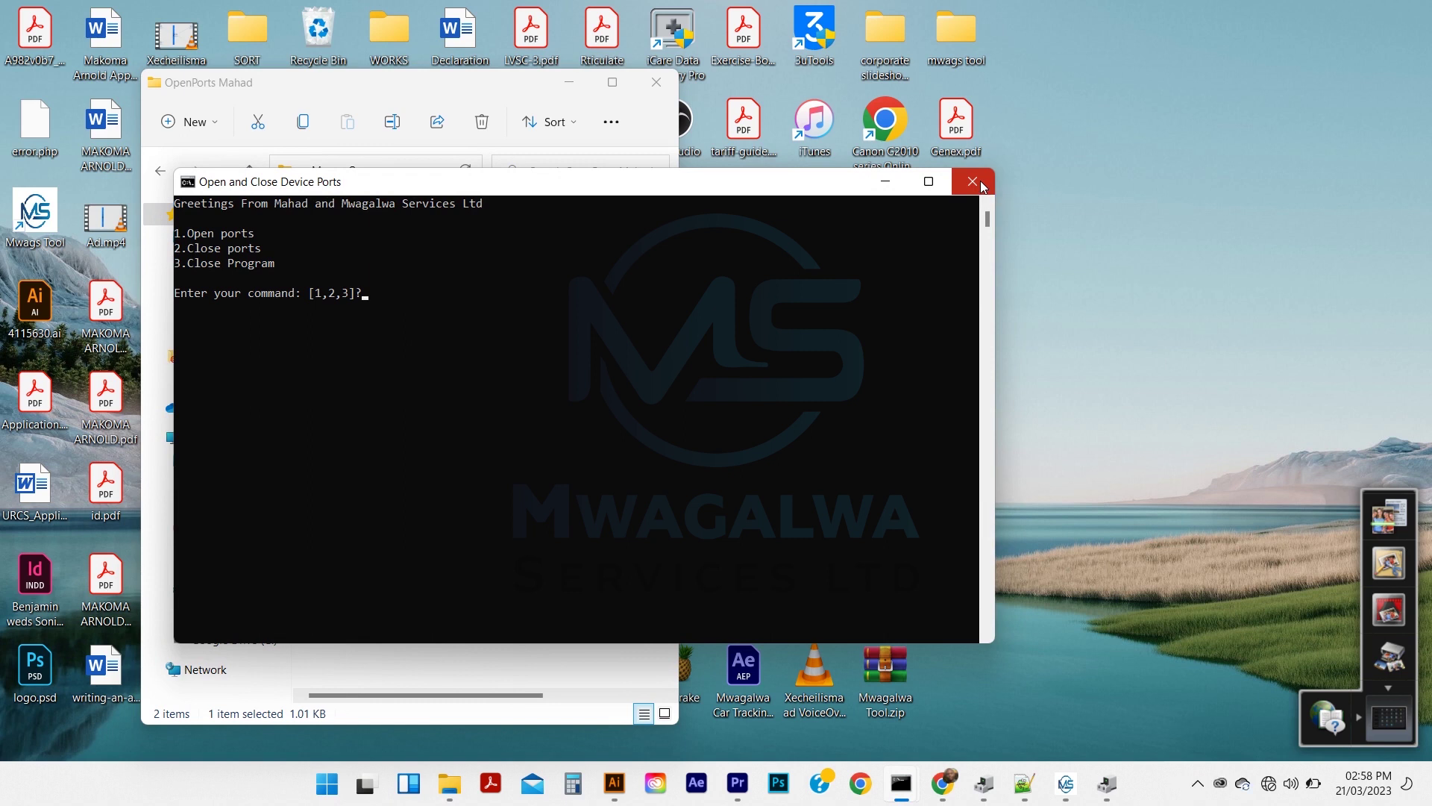
pyautogui.press('super+r')
# Run ipconfig in an administrator Command Prompt and select the default gateway 192.168.10.1
pyautogui.write('cmd')
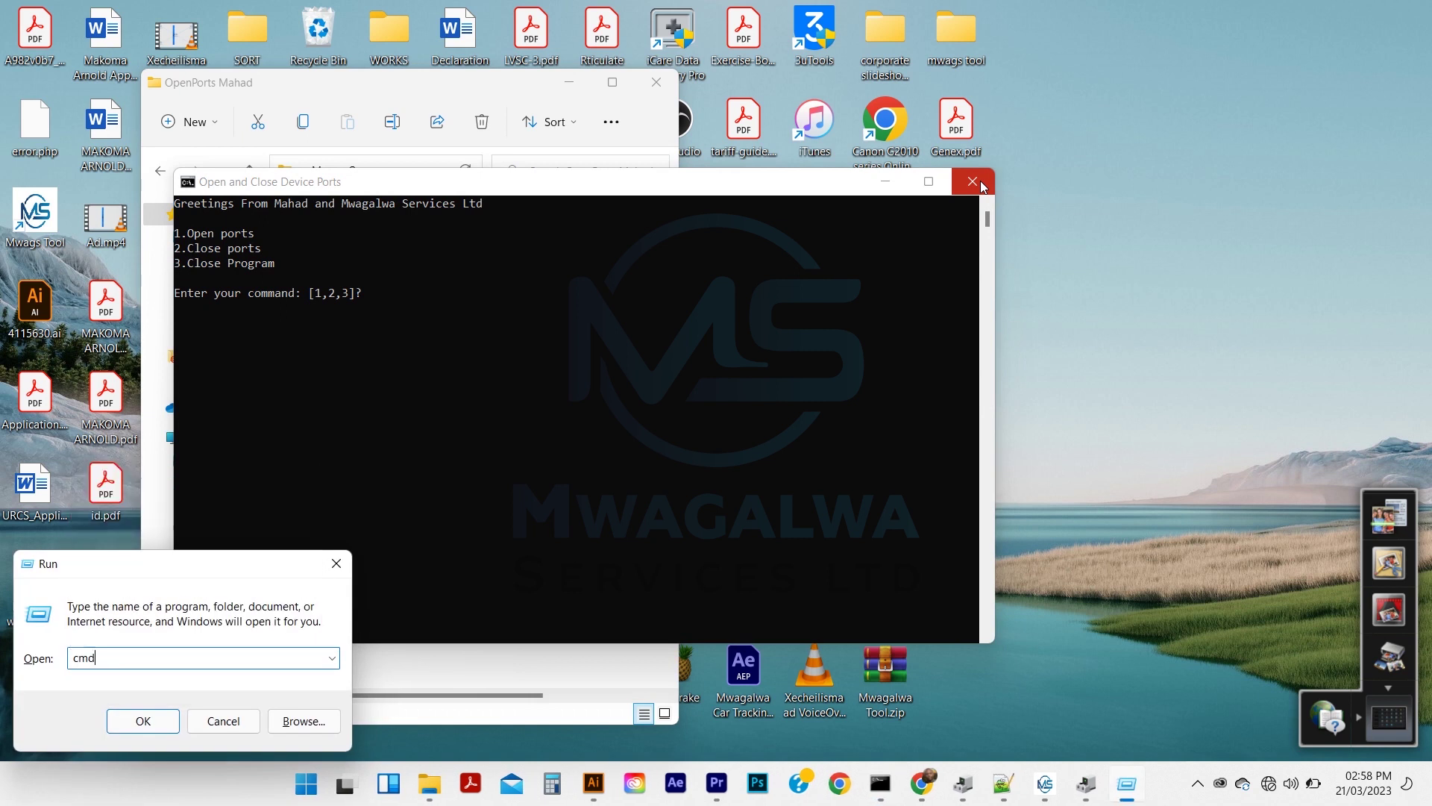
pyautogui.hotkey('ctrl', 'shift', 'Return')
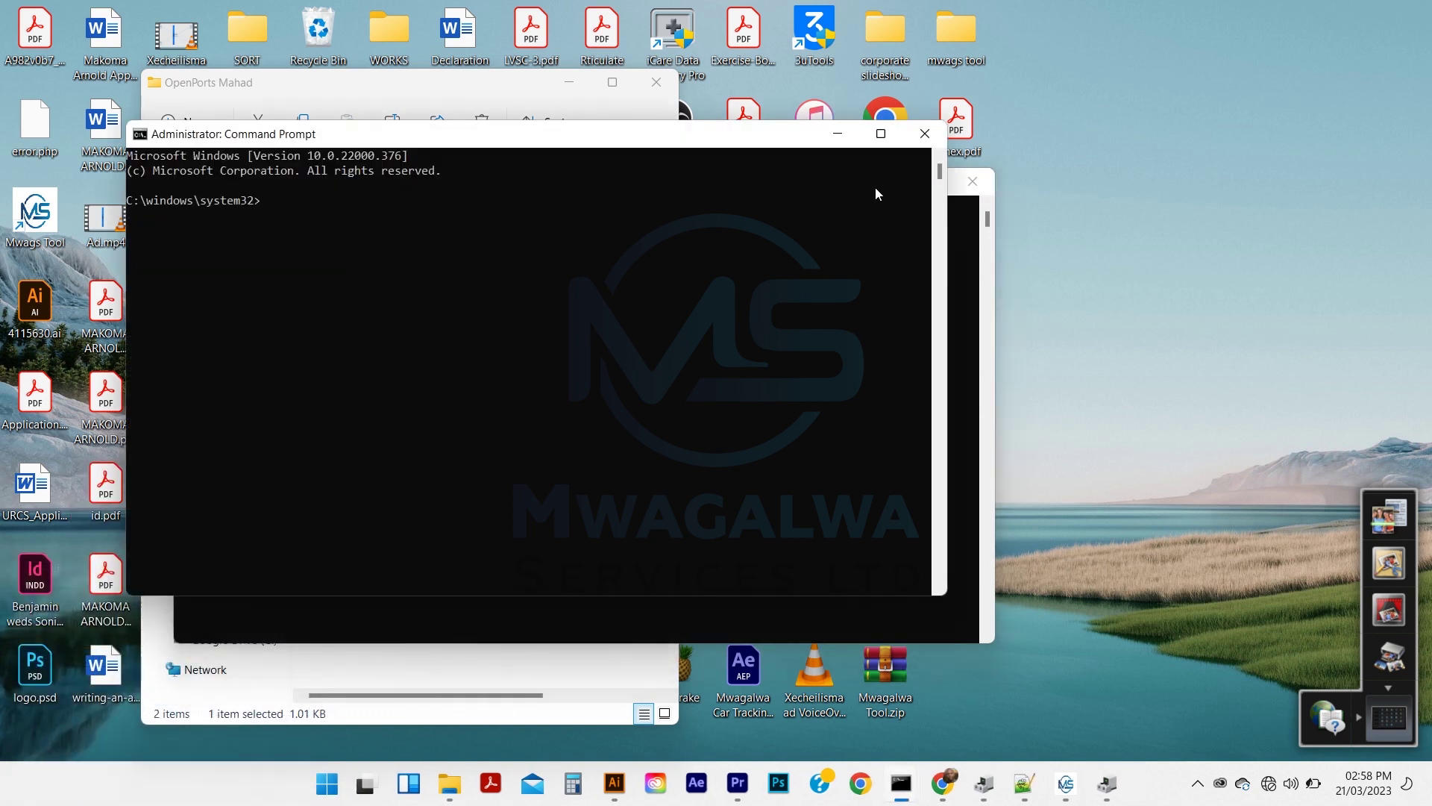
pyautogui.click(975, 248)
pyautogui.click(588, 146)
pyautogui.write('ipconfig')
pyautogui.press('Return')
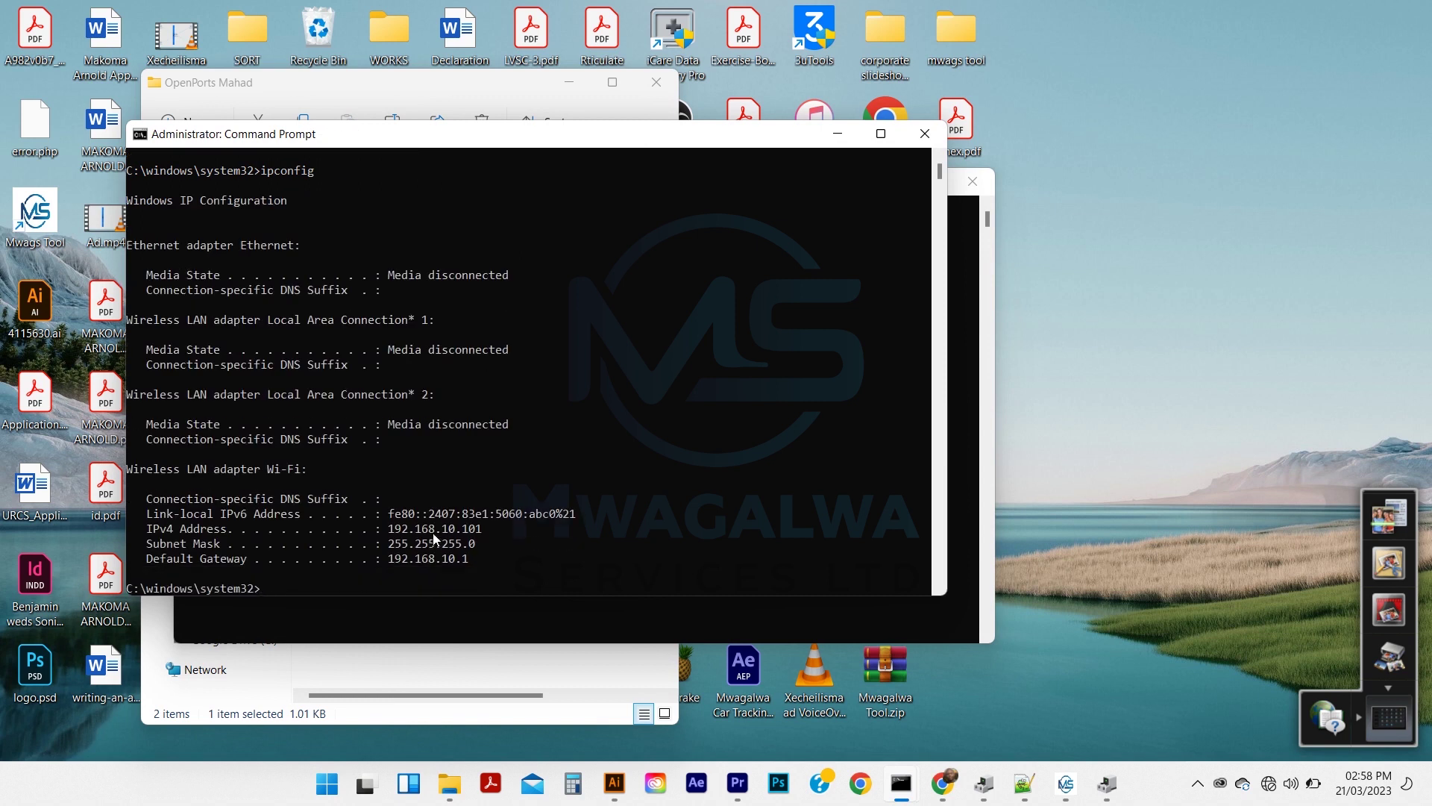
pyautogui.moveTo(386, 561); pyautogui.dragTo(470, 567)
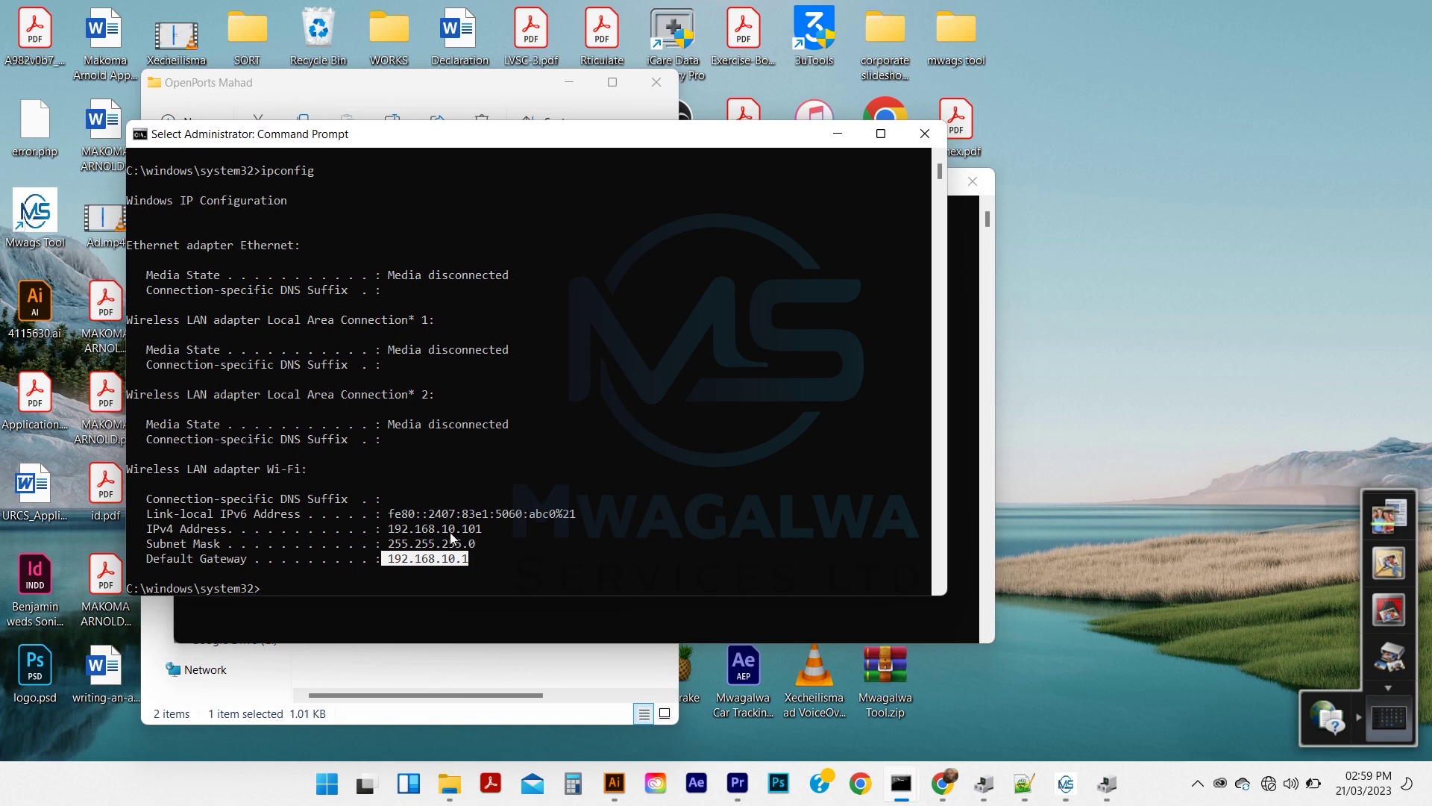
# Choose option 1 in the ports console and enter the hotspot address 192.168.10.1
pyautogui.click(838, 134)
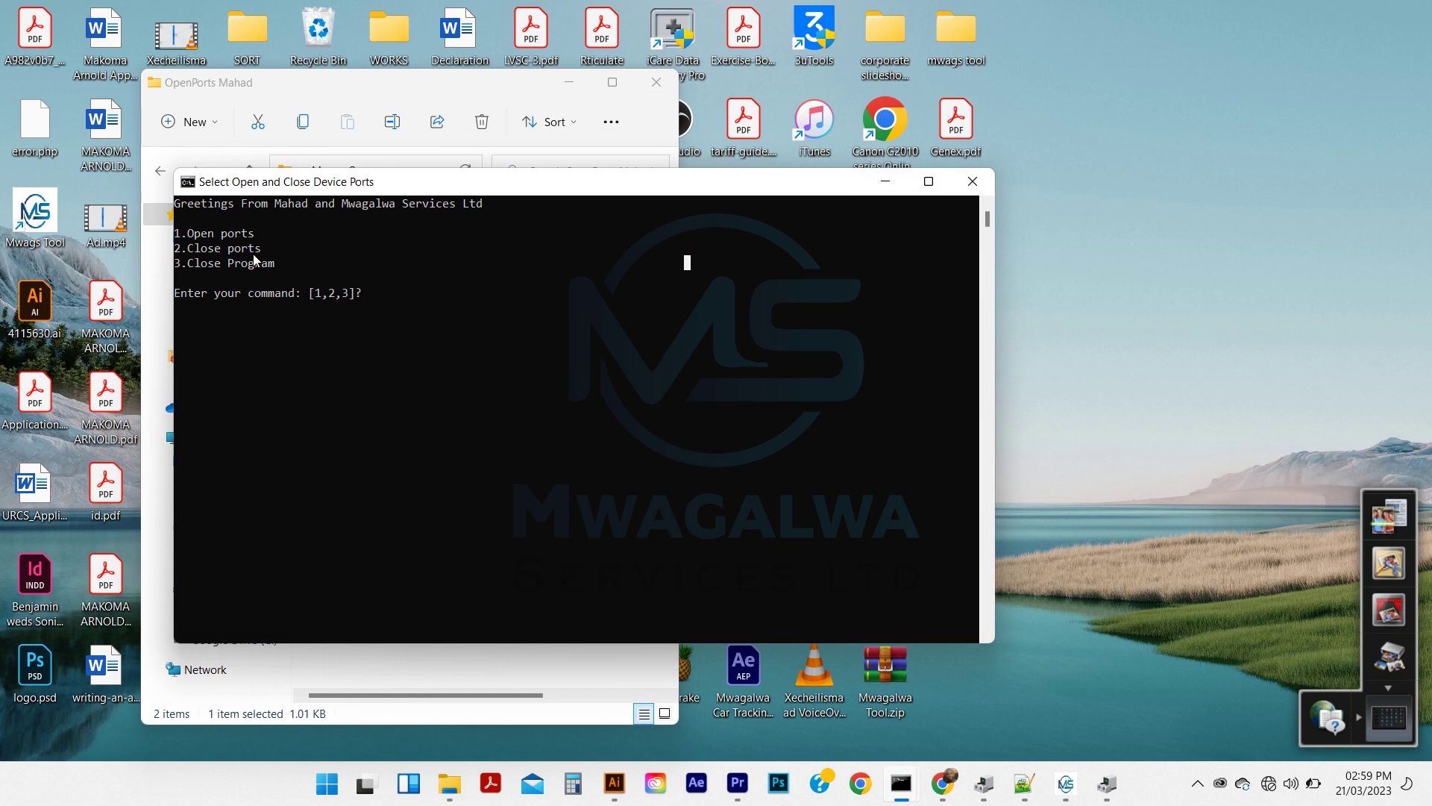
pyautogui.write('1')
pyautogui.press('Return')
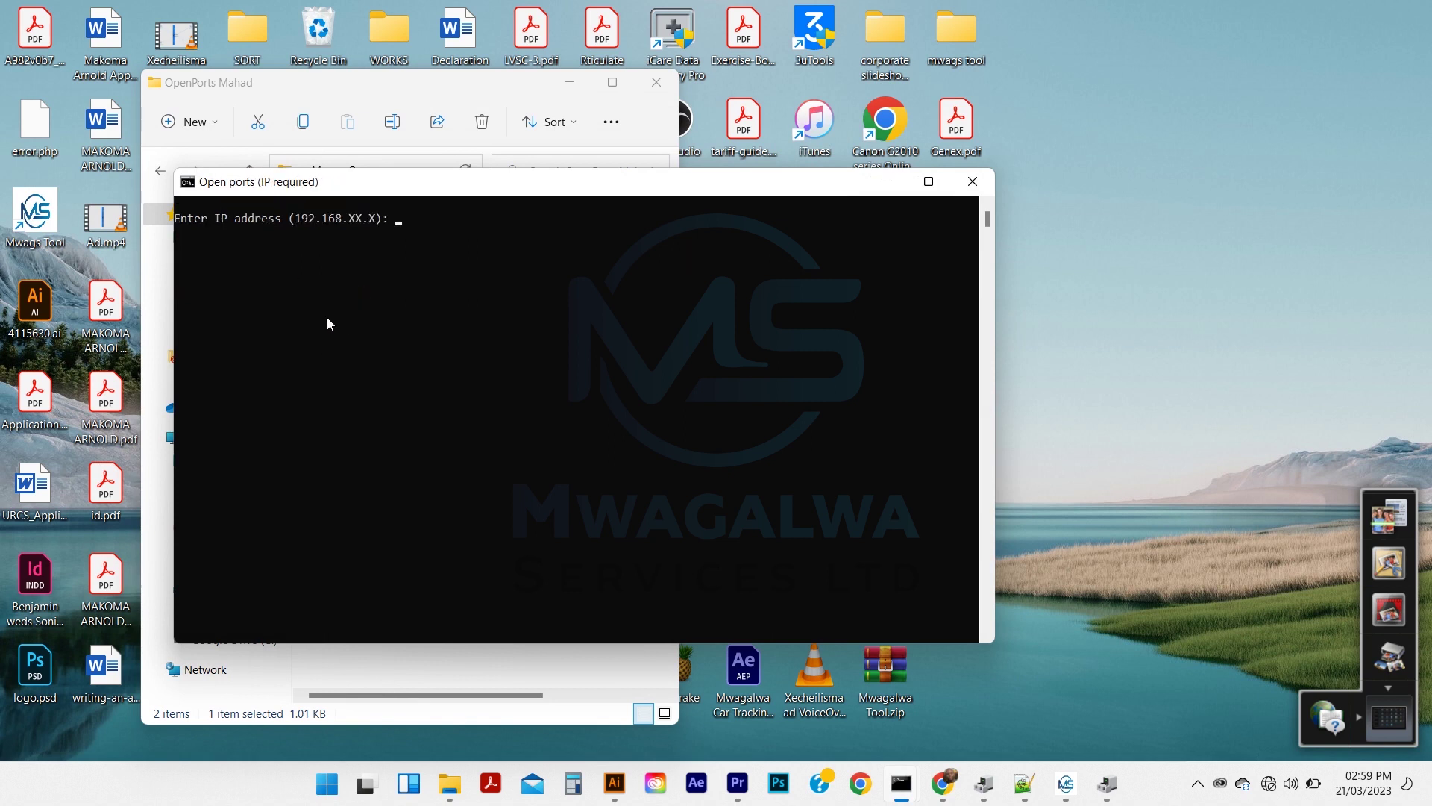
pyautogui.write('192.168.10.1')
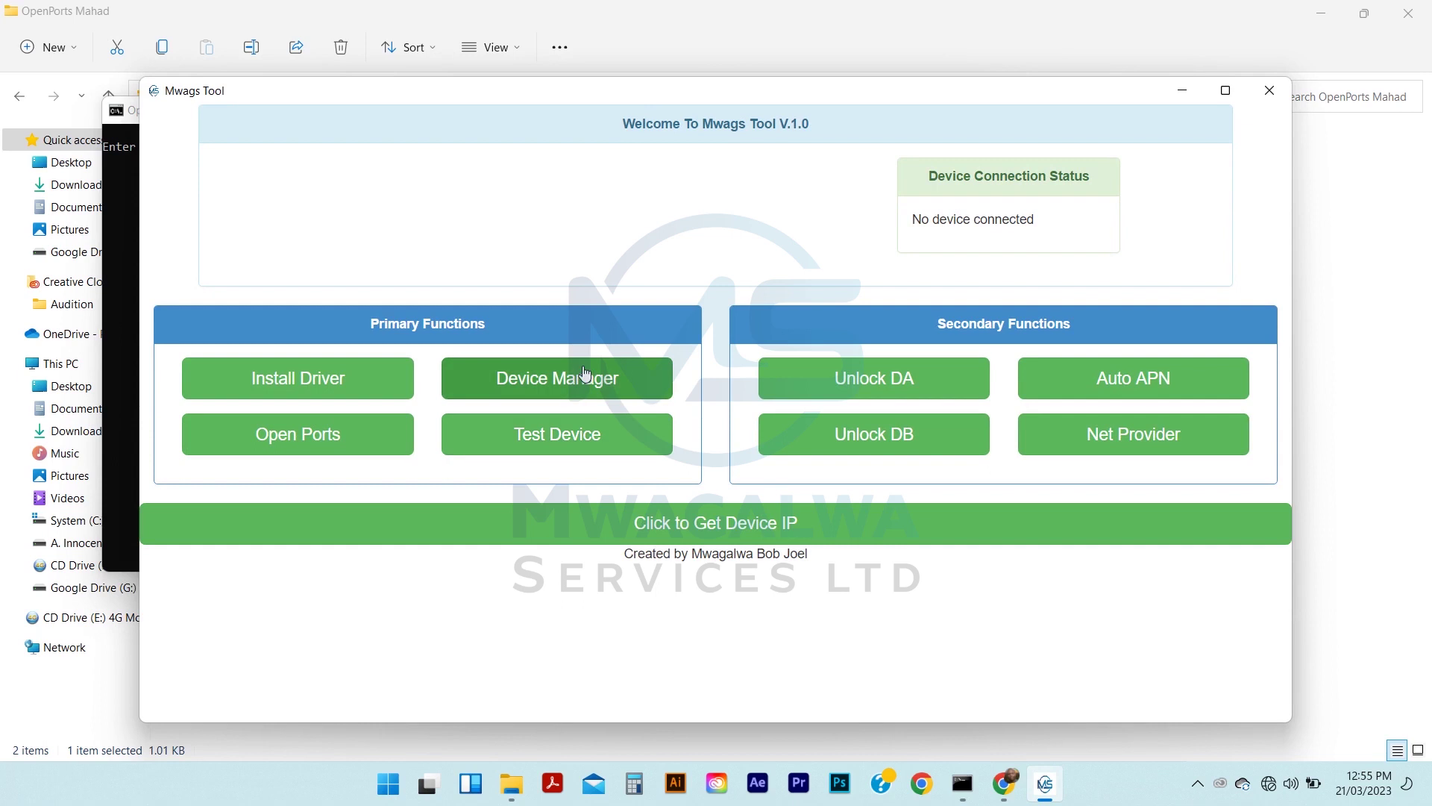
# Open Device Manager from Mwags Tool and scroll through the device list
pyautogui.click(583, 376)
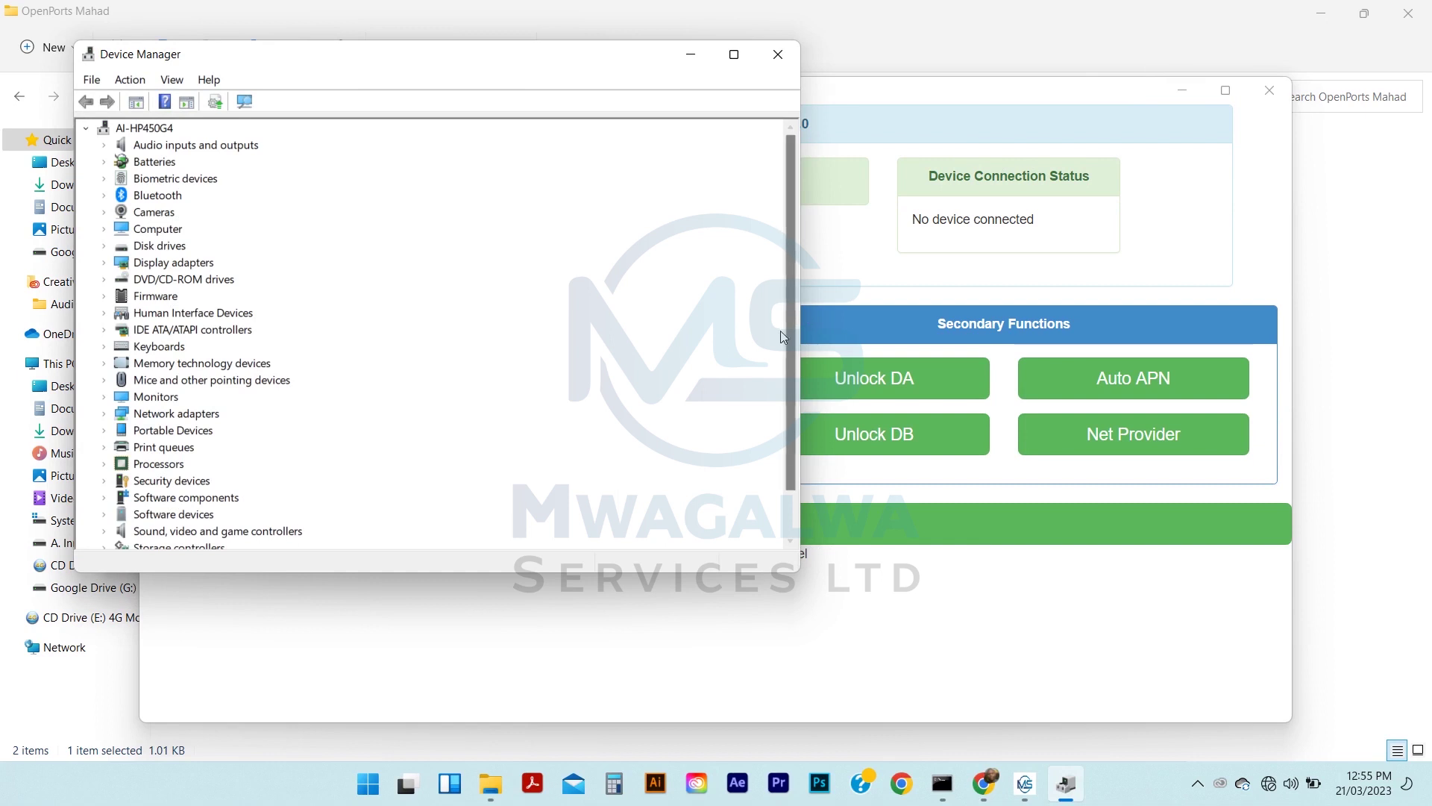
pyautogui.scroll(-1, 798, 369)
pyautogui.scroll(-1, 798, 369)
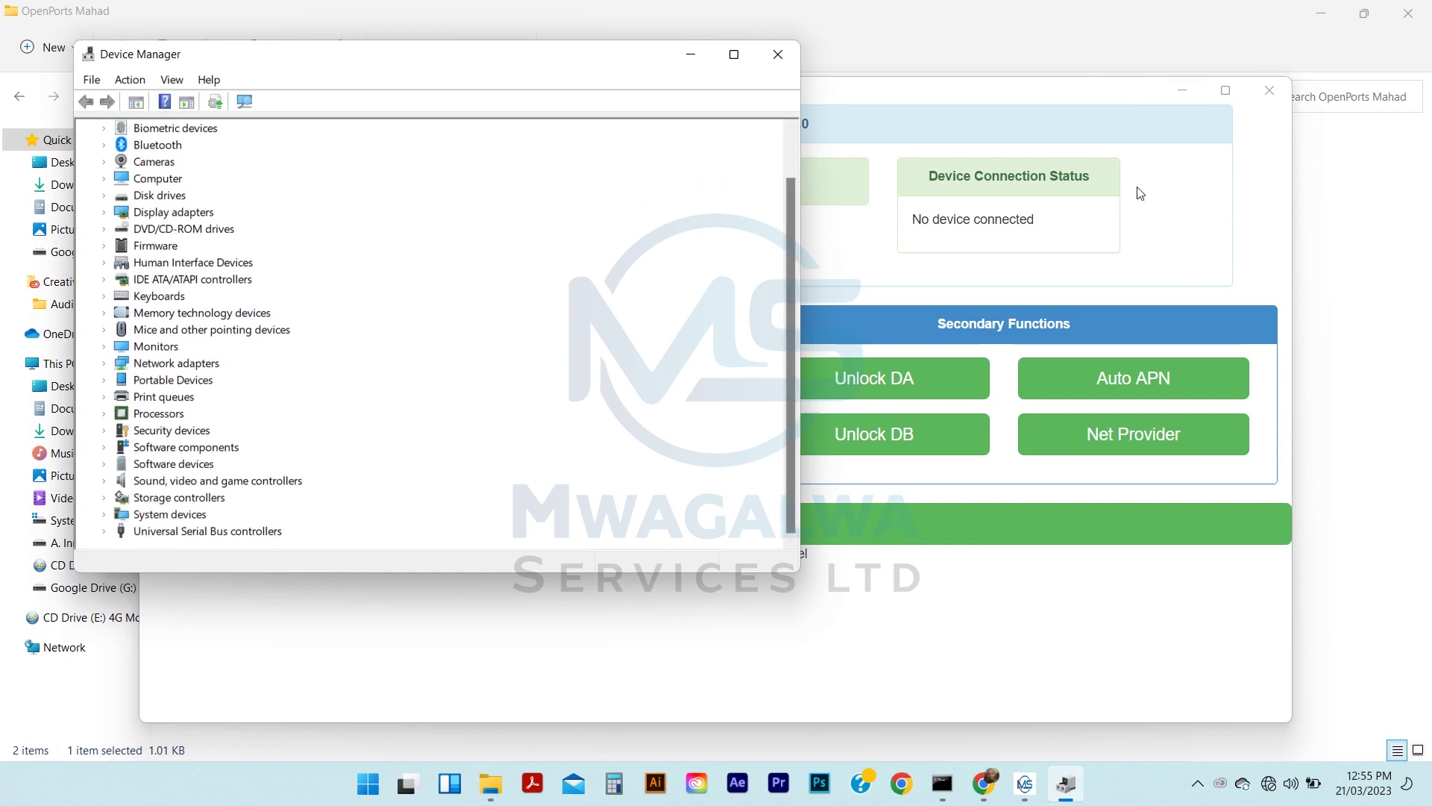
# Submit 192.168.10.1 in the ports console, then expand Ports (COM & LPT) showing AT Interface (COM8)
pyautogui.click(1184, 85)
pyautogui.click(1185, 86)
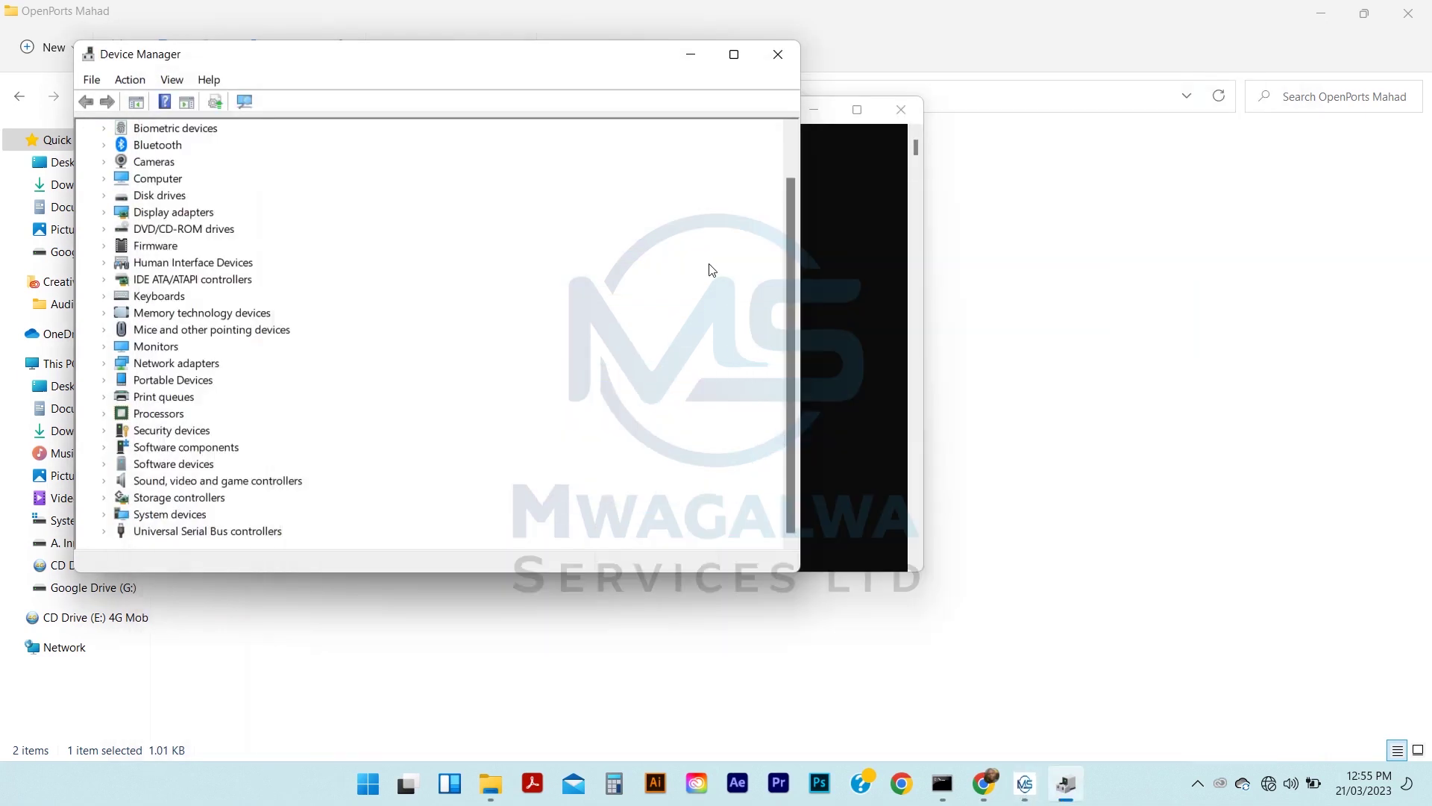
pyautogui.click(865, 293)
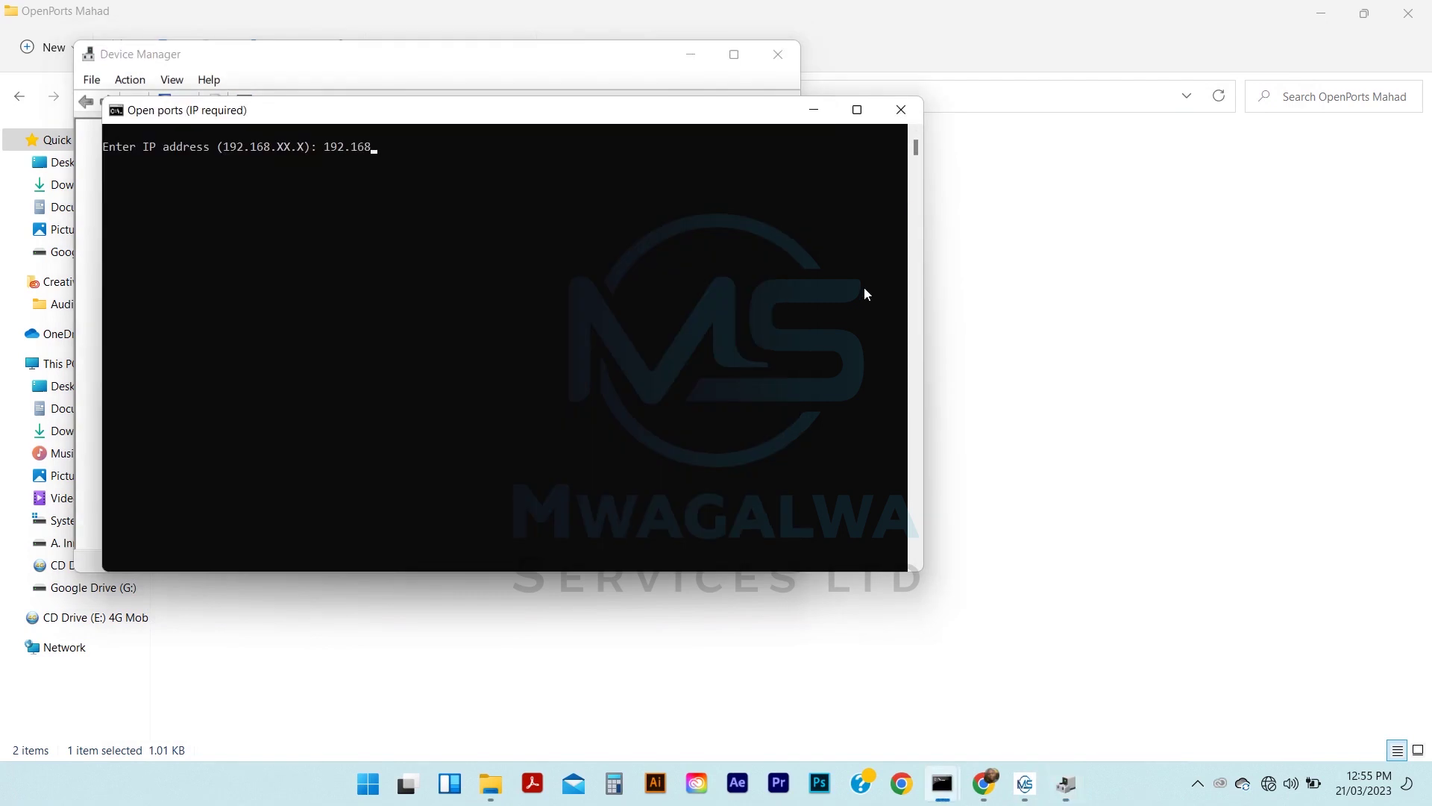
pyautogui.press('Return')
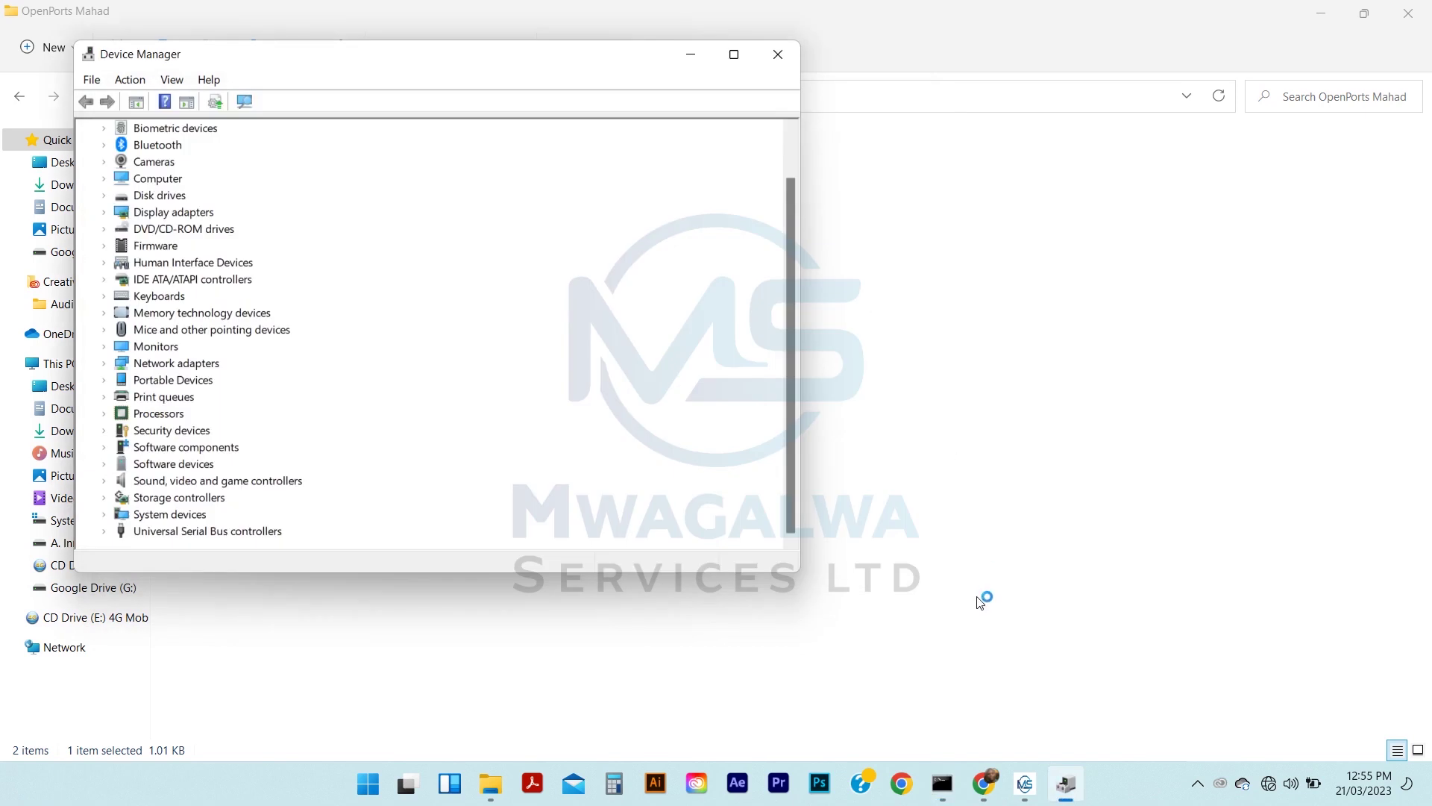
pyautogui.moveTo(955, 788)
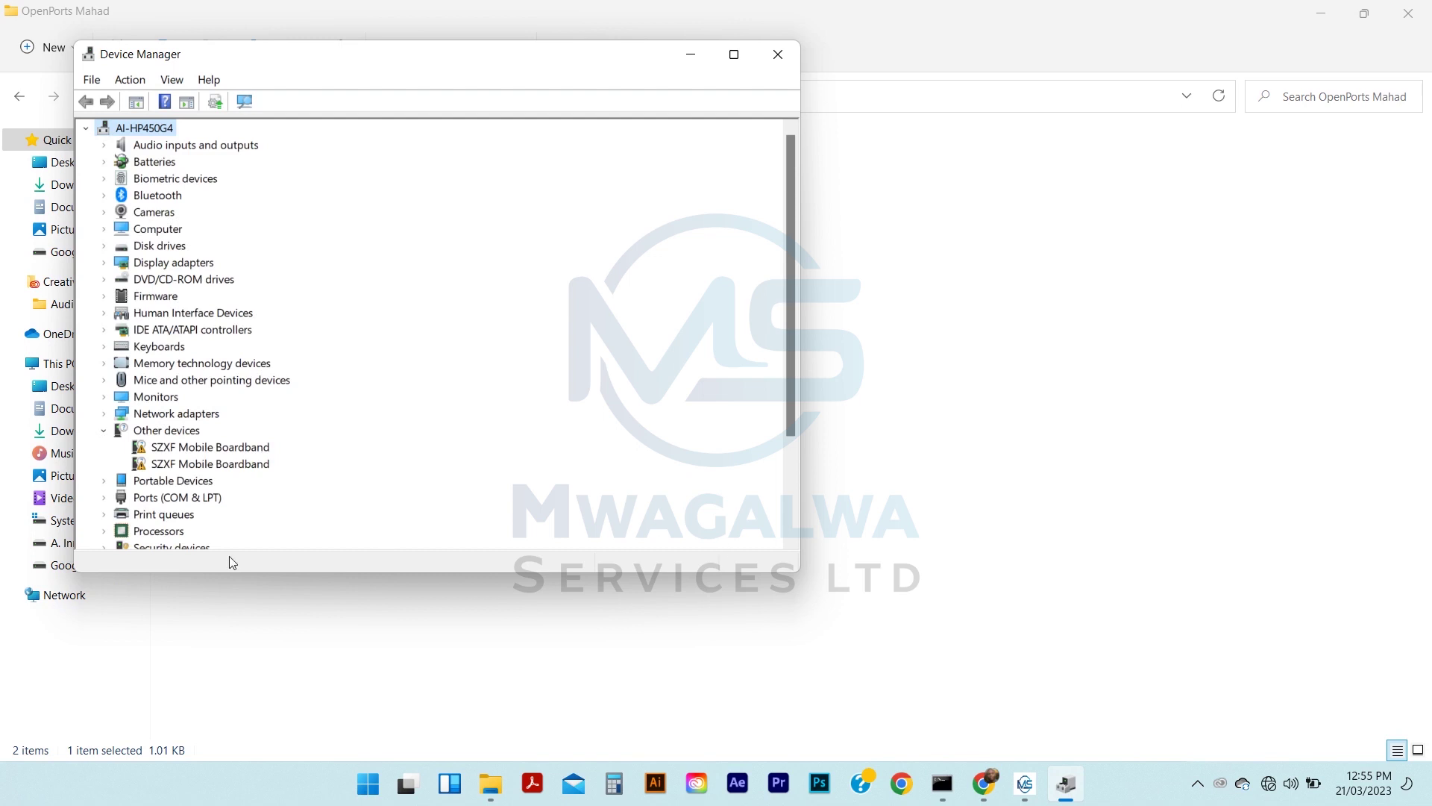
pyautogui.click(105, 497)
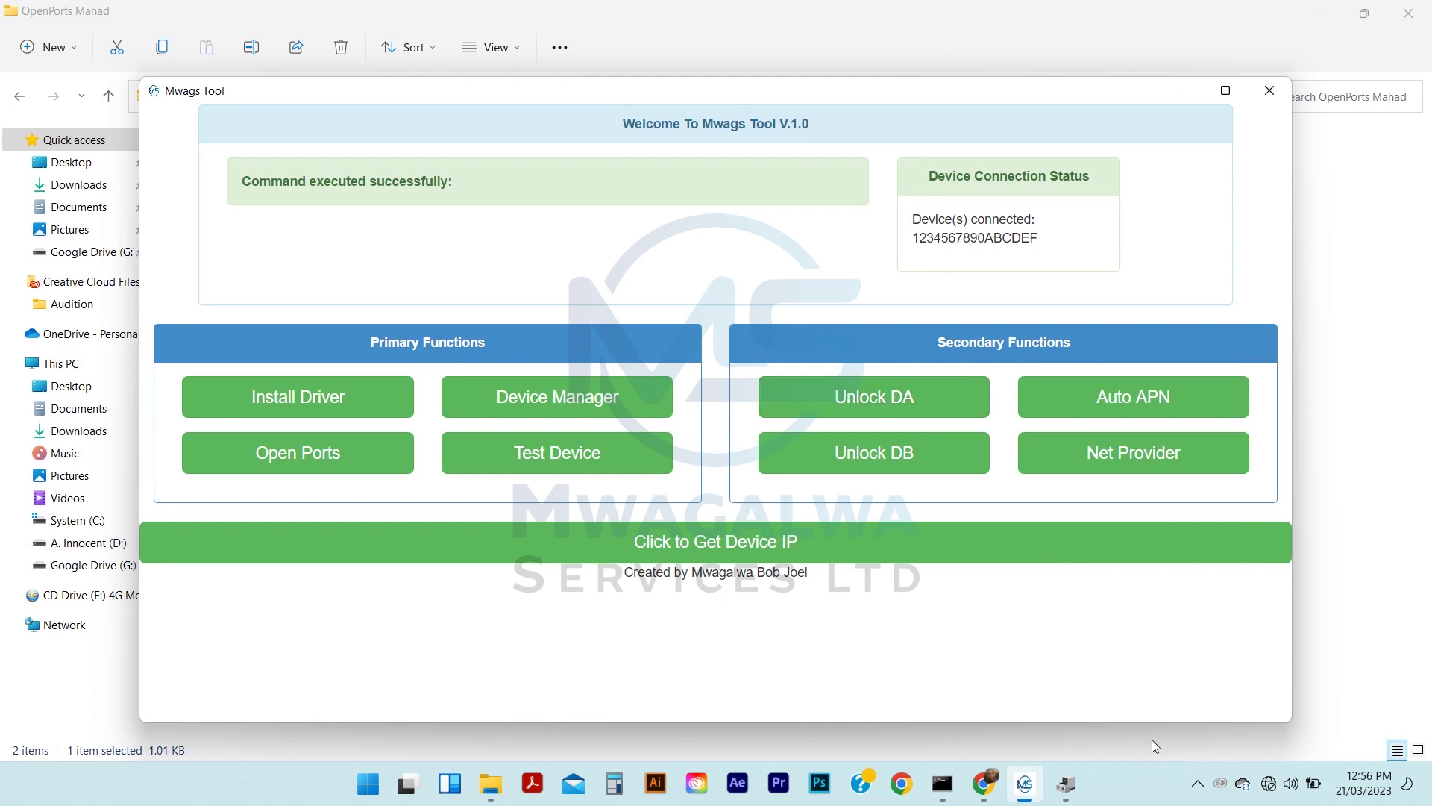
# Run Unlock DA, which fails with an adb missing-file error, then run Unlock DB
pyautogui.click(1193, 787)
pyautogui.click(1193, 787)
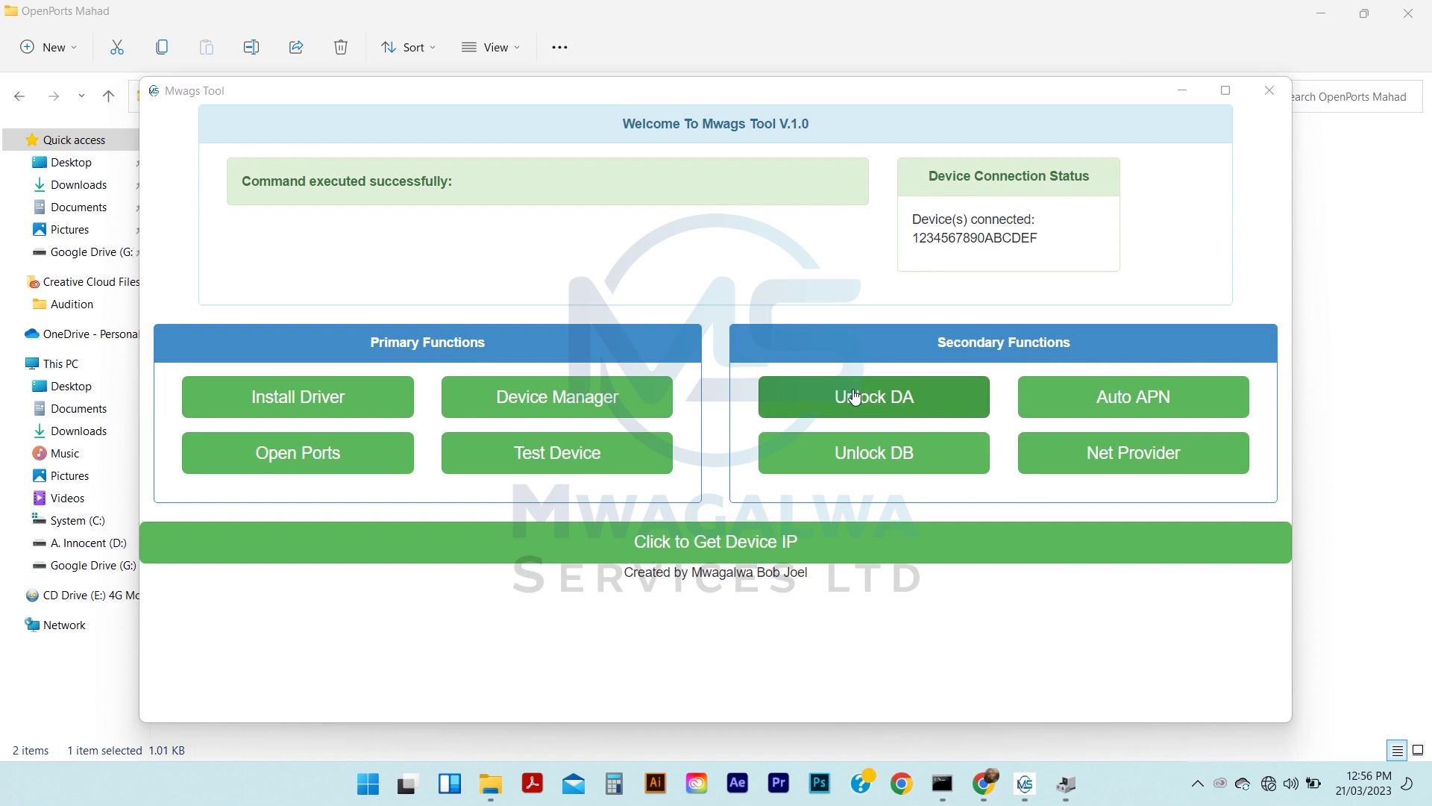
pyautogui.click(888, 405)
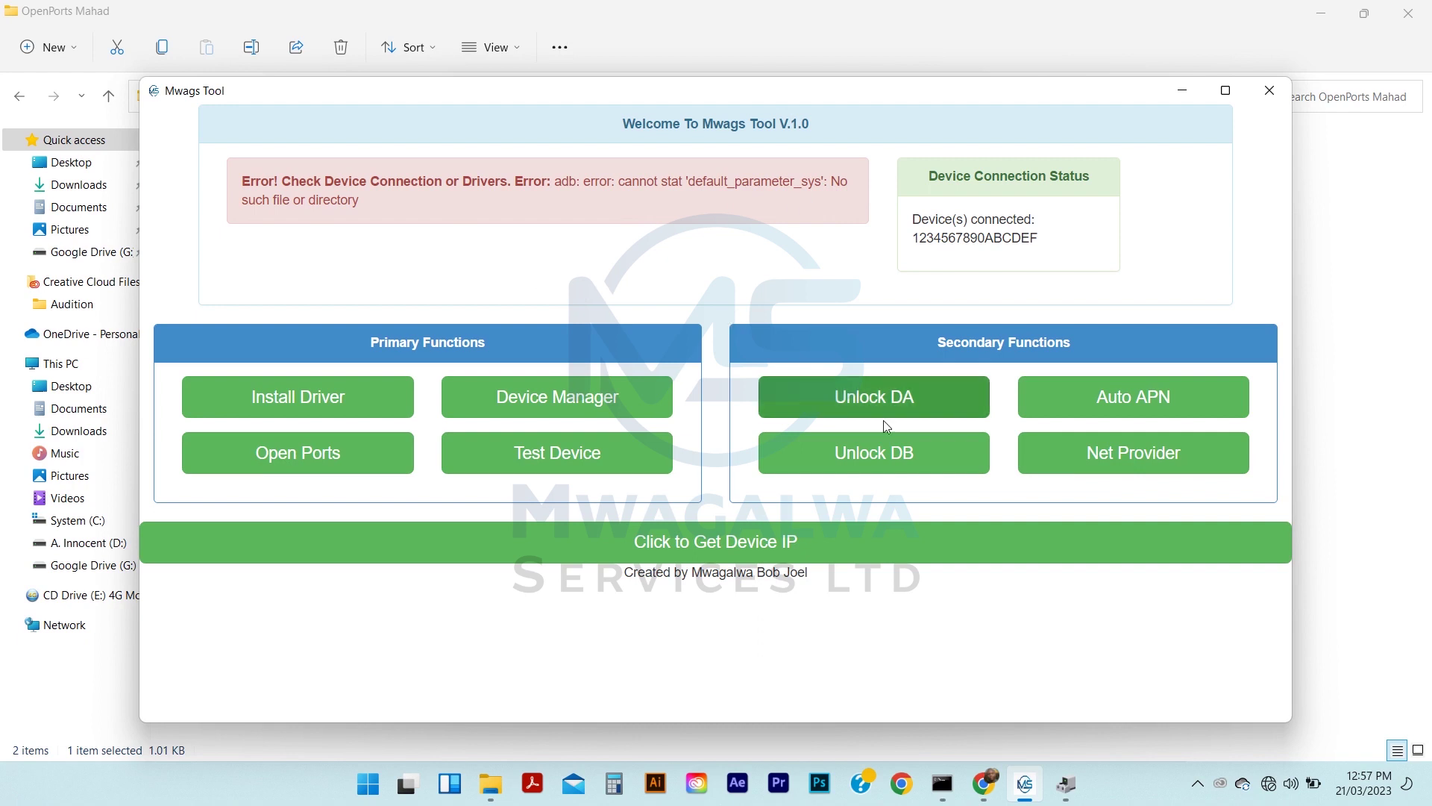
pyautogui.click(886, 449)
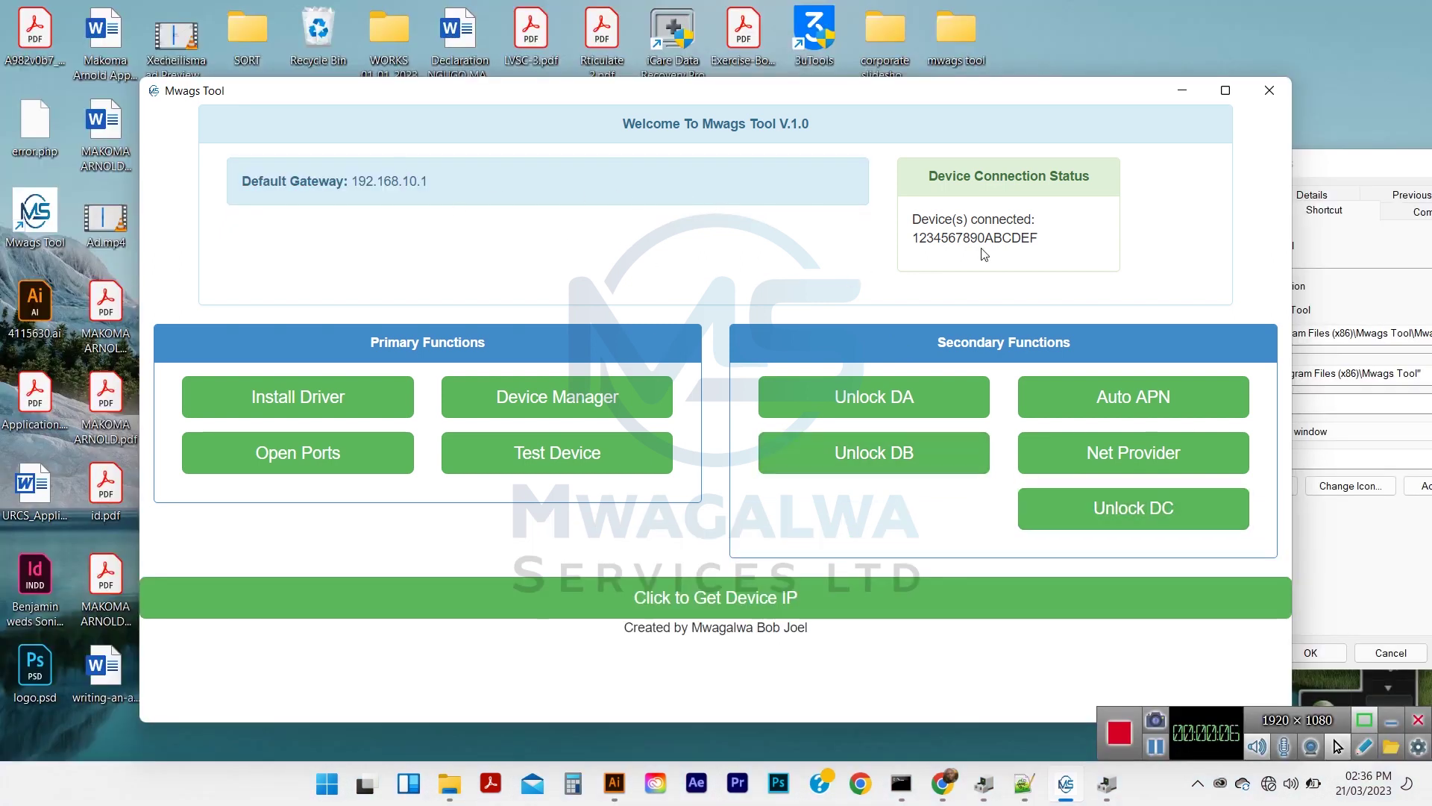
# Run the DC unlock, pushing default_parameter_sys (6709 bytes) to /etc_ro/default on the hotspot
pyautogui.click(1111, 528)
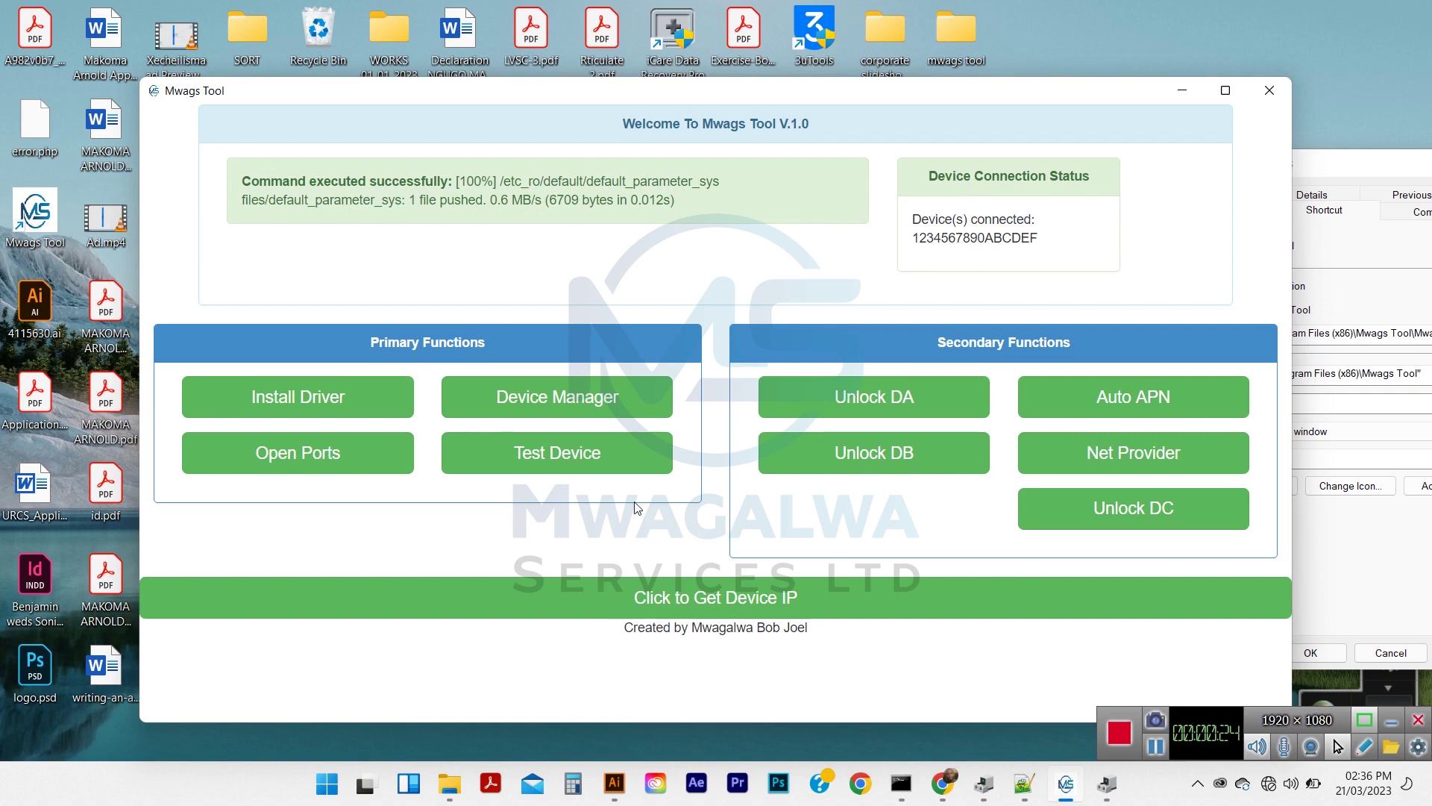
# In Chrome, trim the hotspot page address to 192.168.10.1/ and load it
pyautogui.click(944, 785)
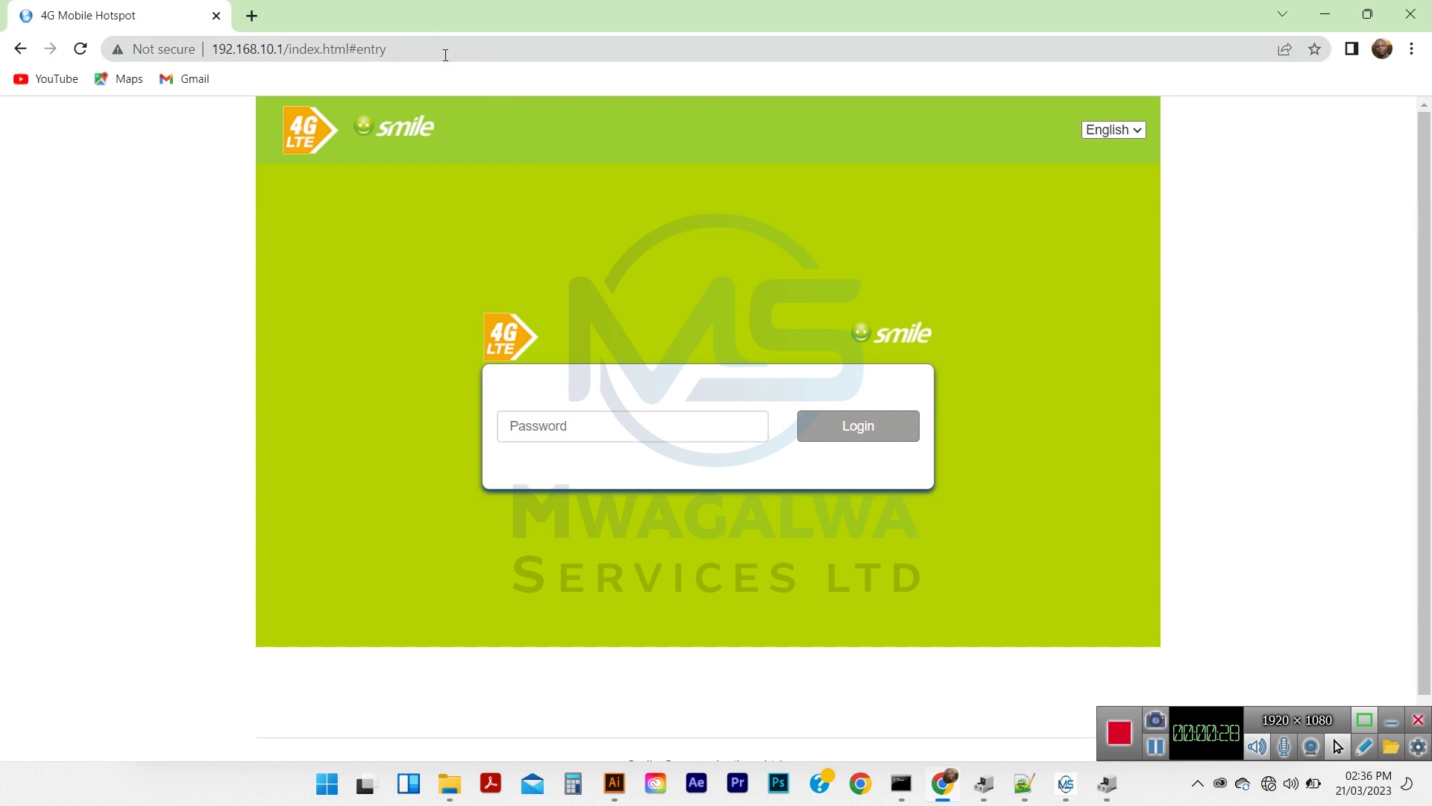
pyautogui.click(445, 52)
pyautogui.rightClick(442, 52)
pyautogui.doubleClick(424, 48)
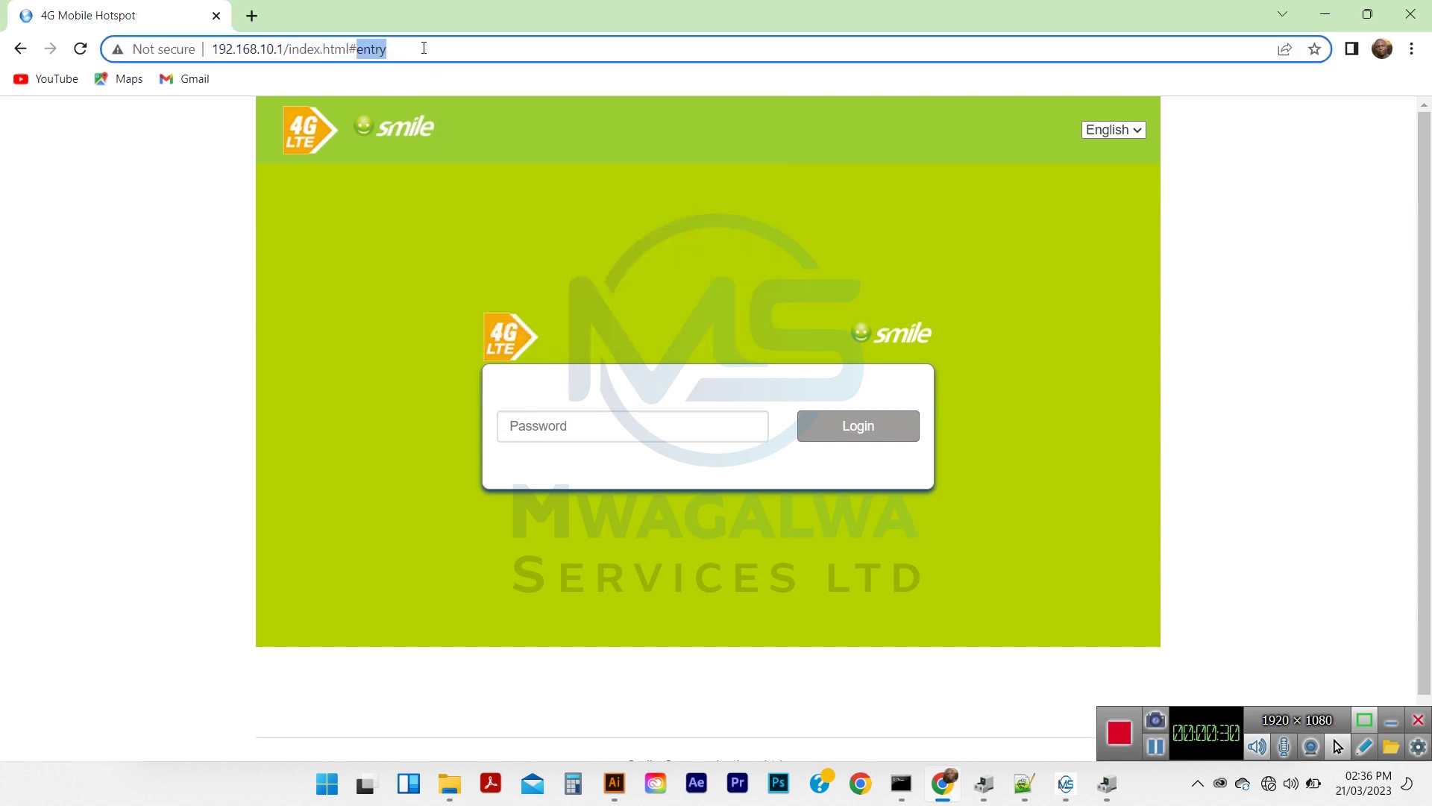
pyautogui.moveTo(424, 47); pyautogui.dragTo(307, 43)
pyautogui.press('BackSpace')
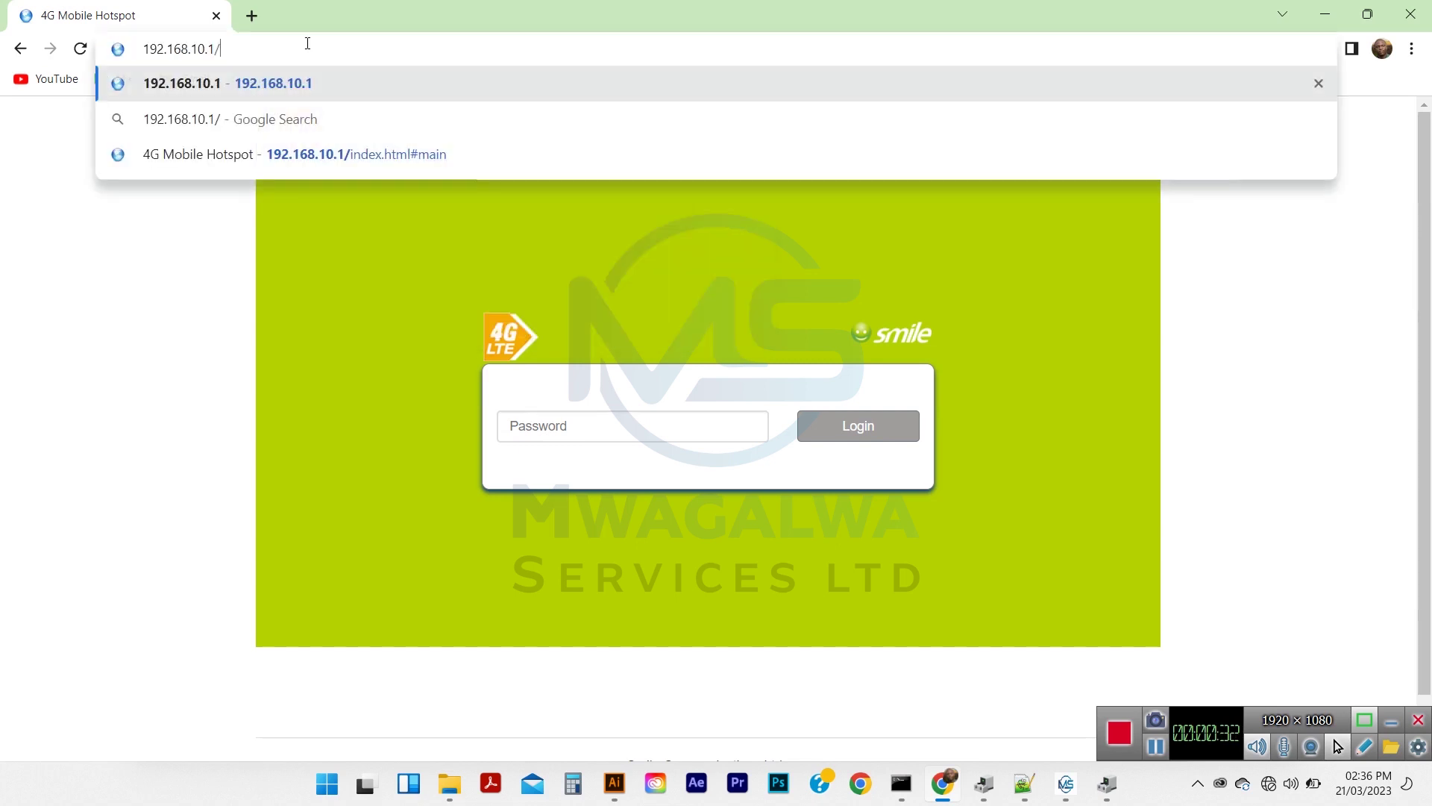
pyautogui.press('Return')
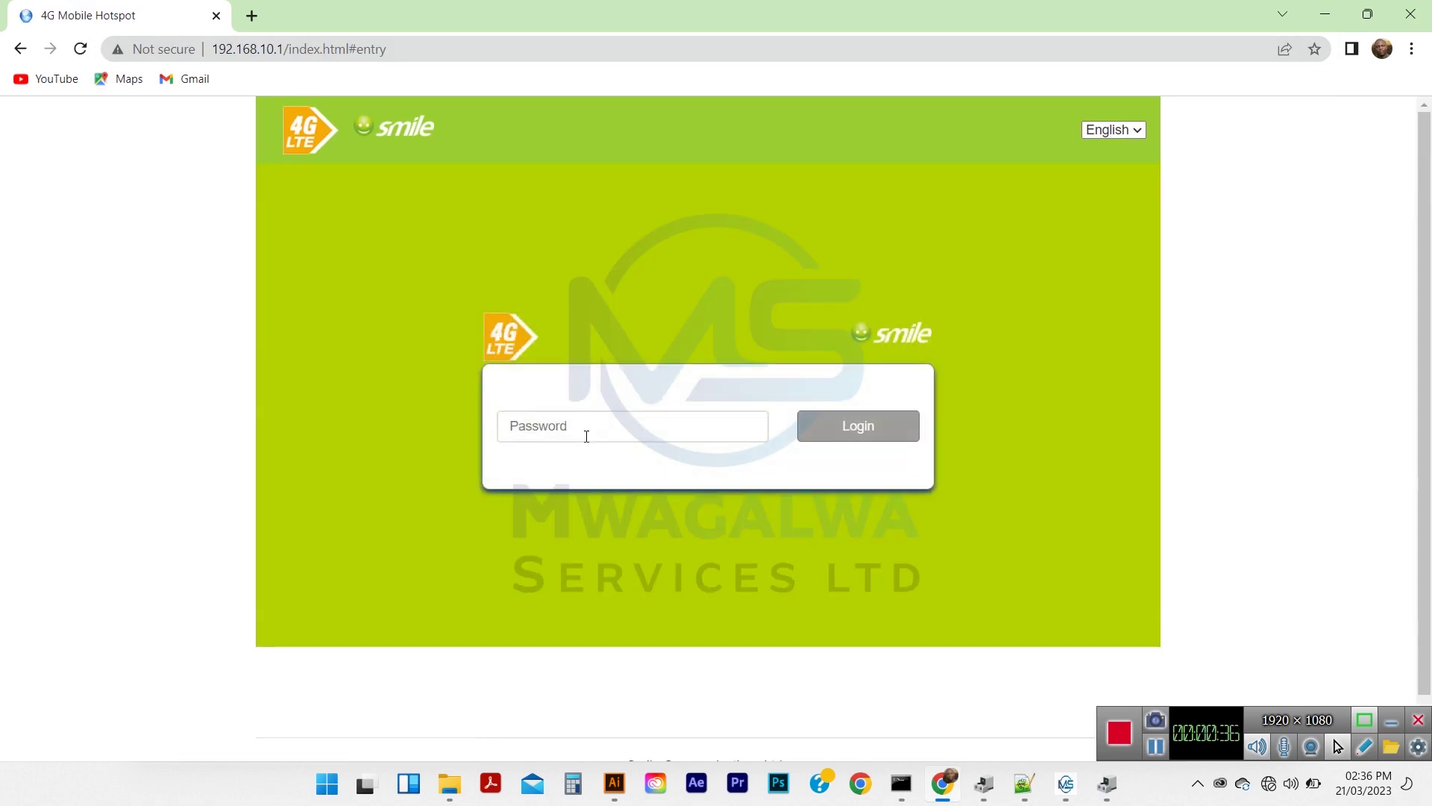
# Enter the hotspot admin password and log in to the dashboard
pyautogui.click(587, 437)
pyautogui.write('••••')
pyautogui.click(859, 433)
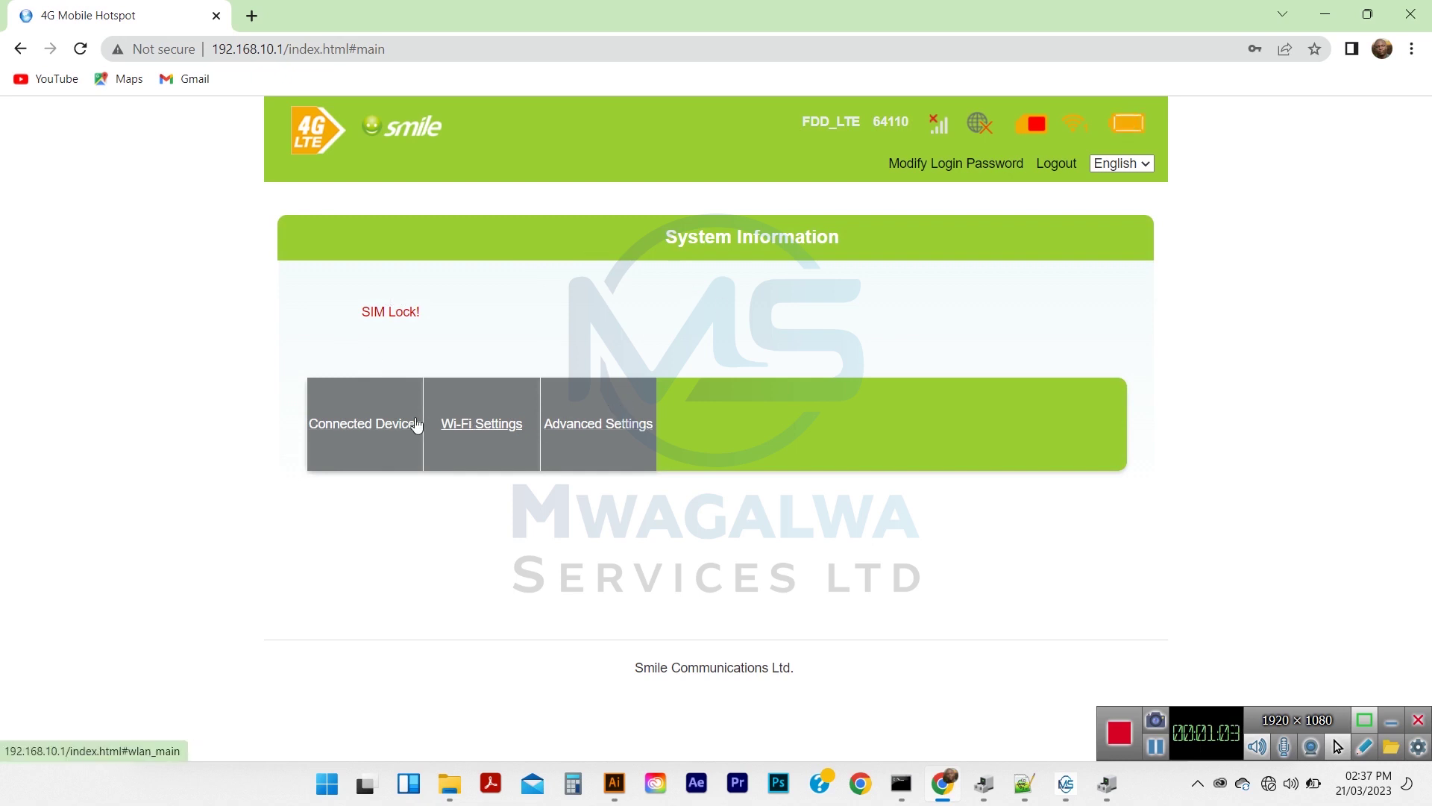
# Factory-reset the hotspot from Advanced Settings > Others, confirming Yes and acknowledging the logout alert
pyautogui.click(627, 426)
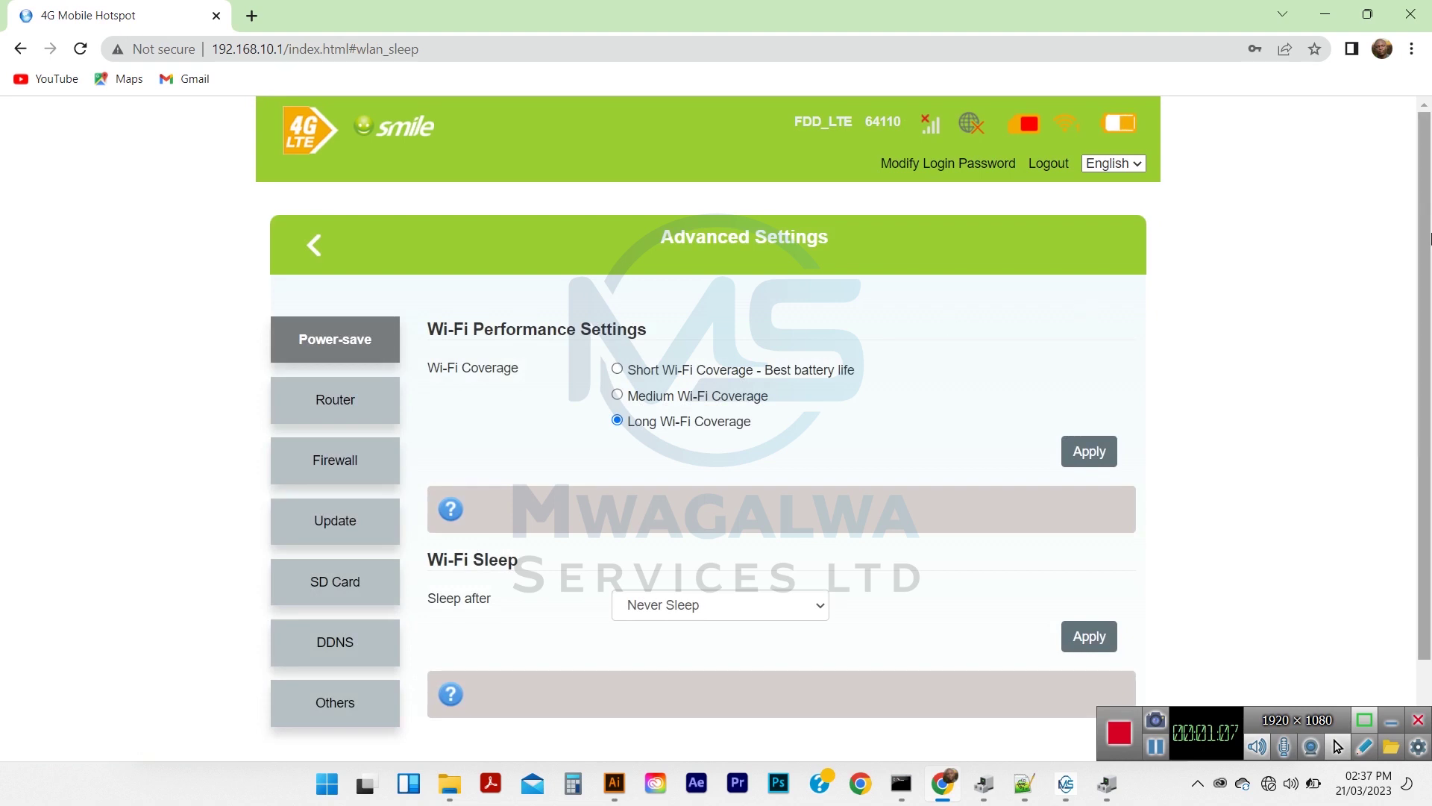
pyautogui.scroll(-2, 1430, 381)
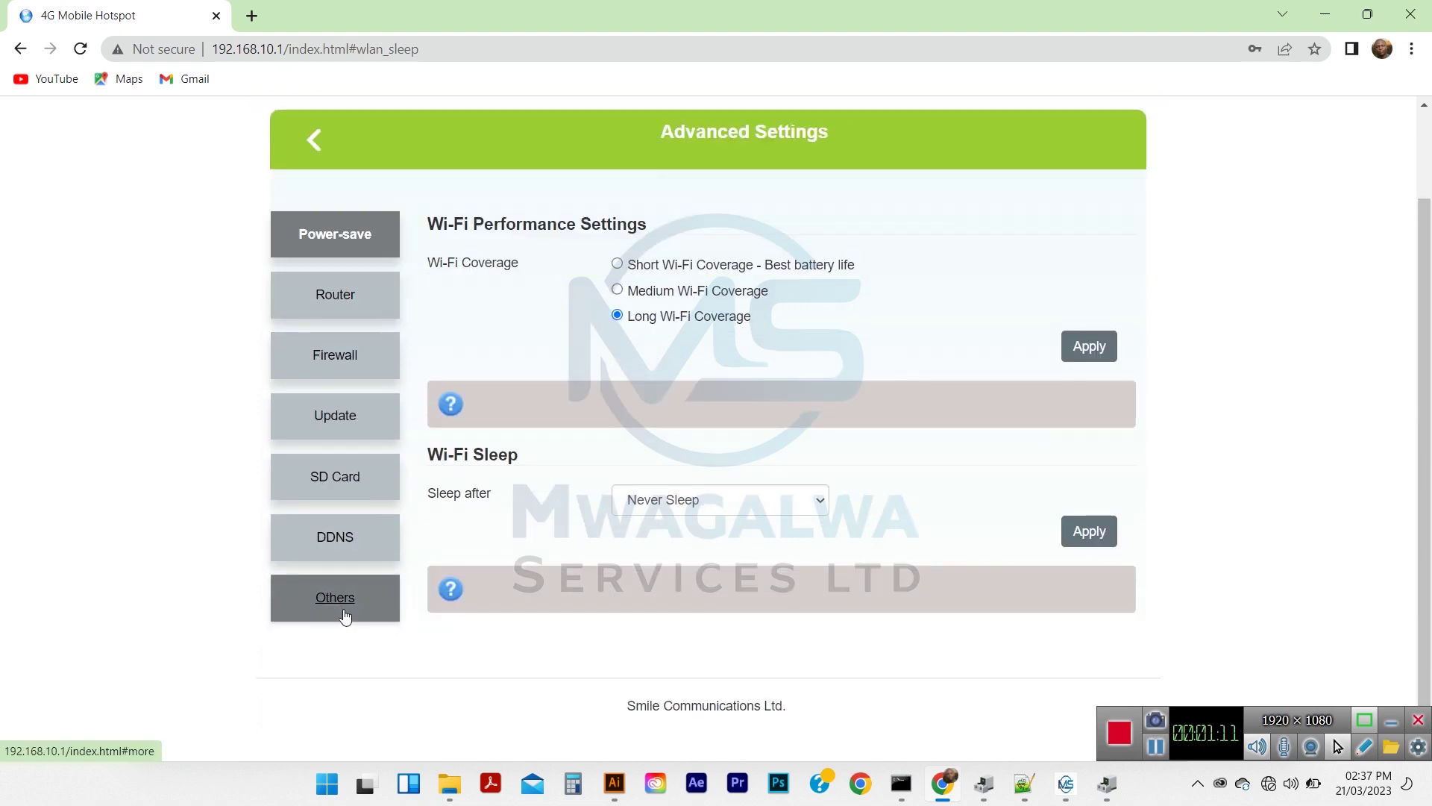
pyautogui.click(343, 611)
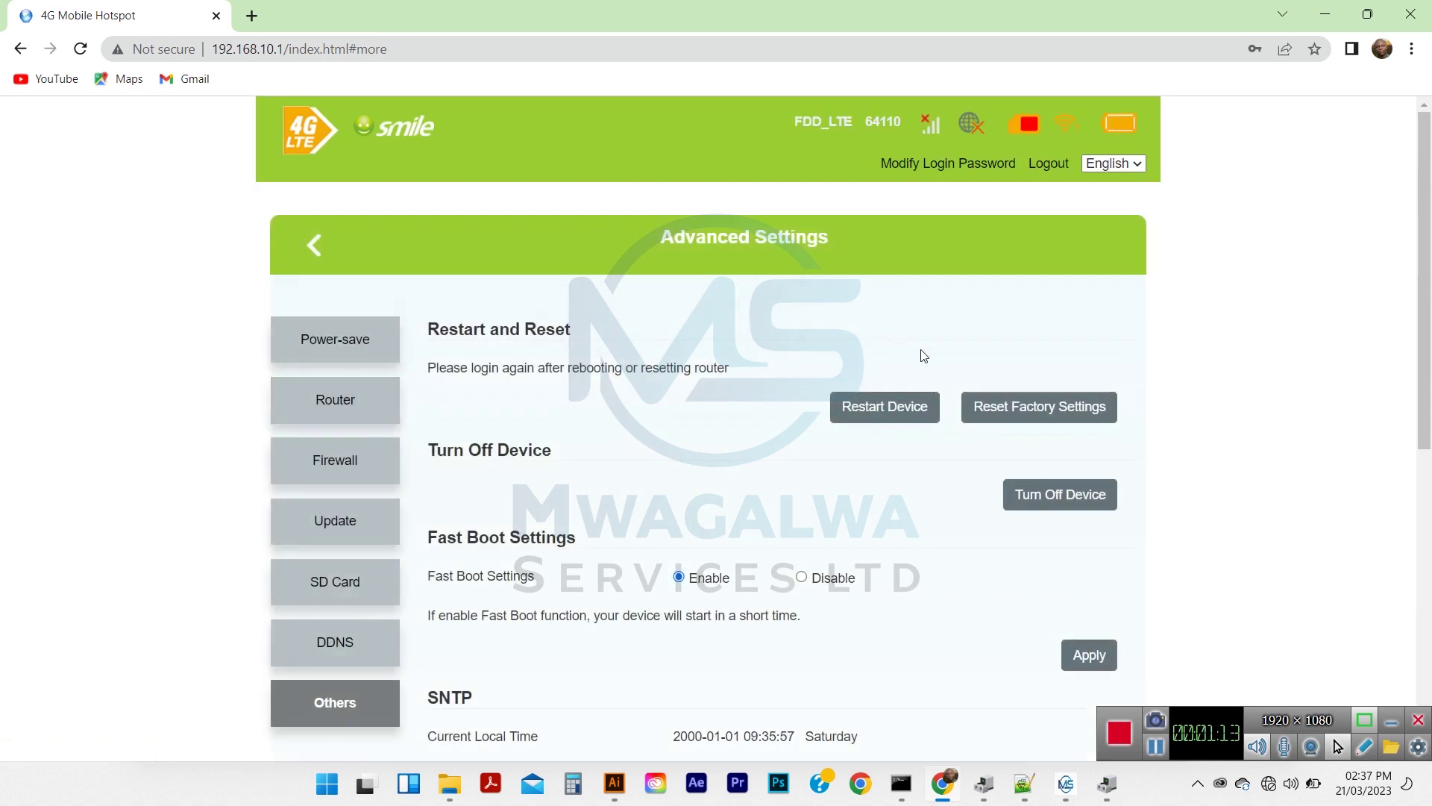
pyautogui.click(1032, 411)
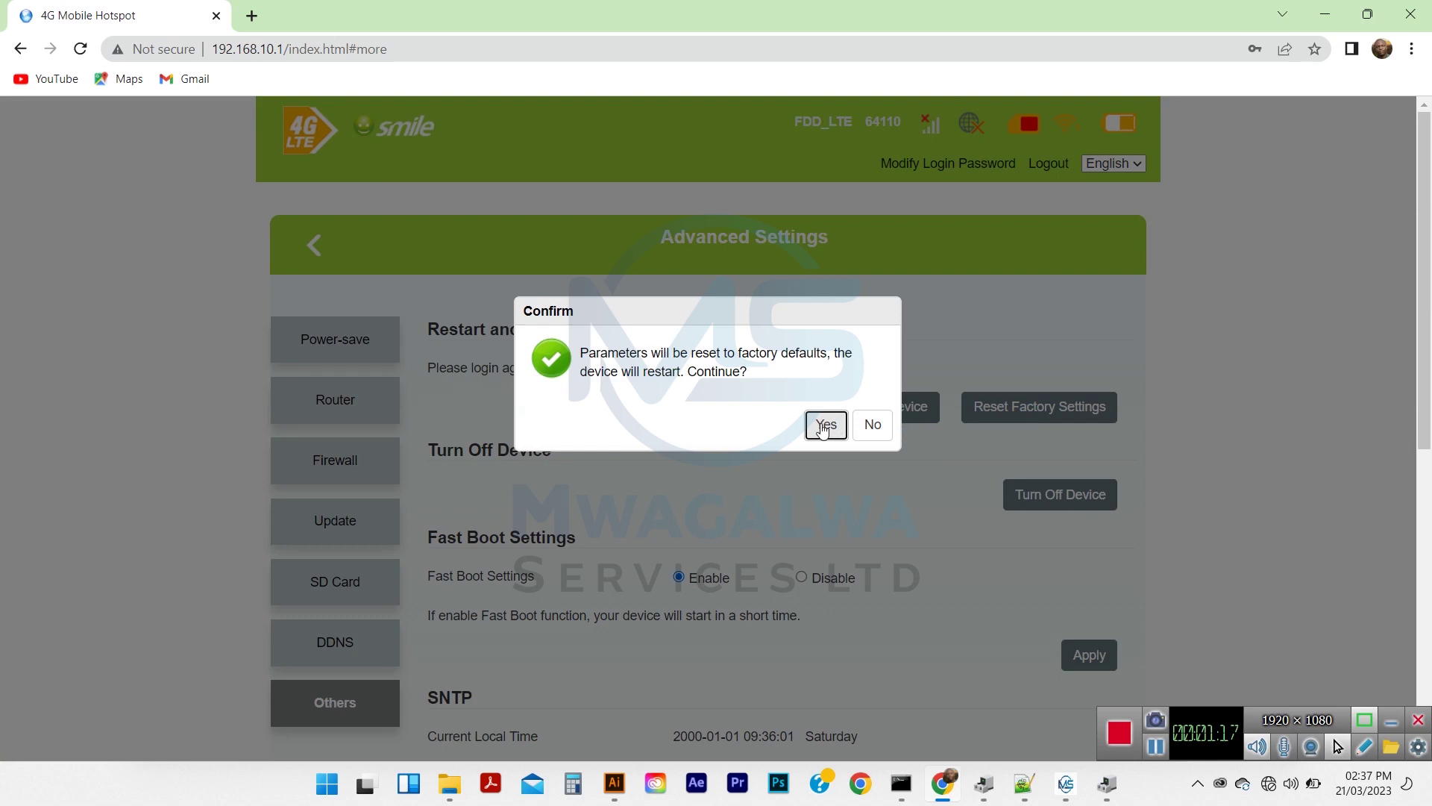
pyautogui.click(825, 424)
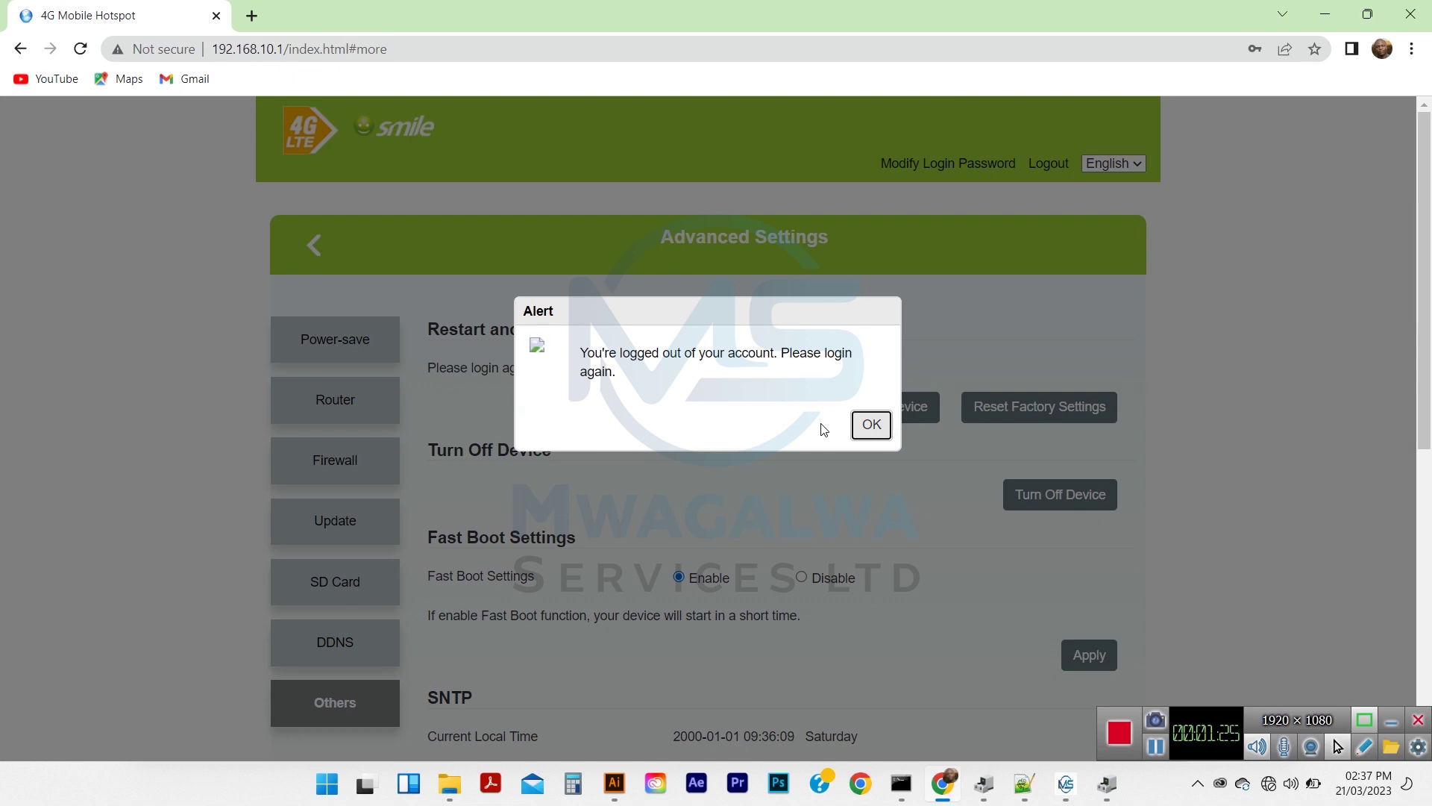
pyautogui.click(871, 424)
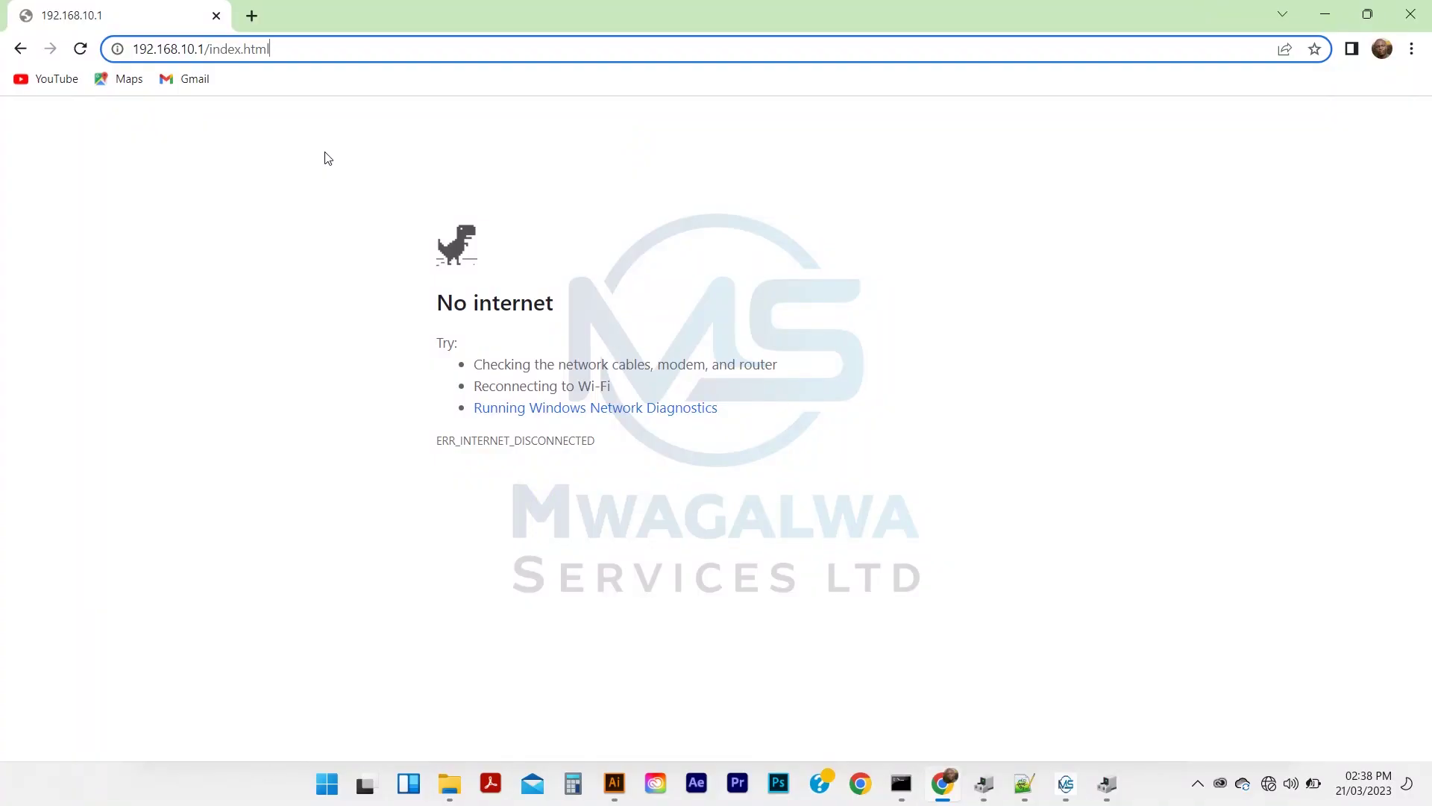
# Reload the hotspot page at the base address 192.168.10.1
pyautogui.press('Return')
pyautogui.moveTo(284, 49); pyautogui.dragTo(204, 51)
pyautogui.press('BackSpace')
pyautogui.press('Return')
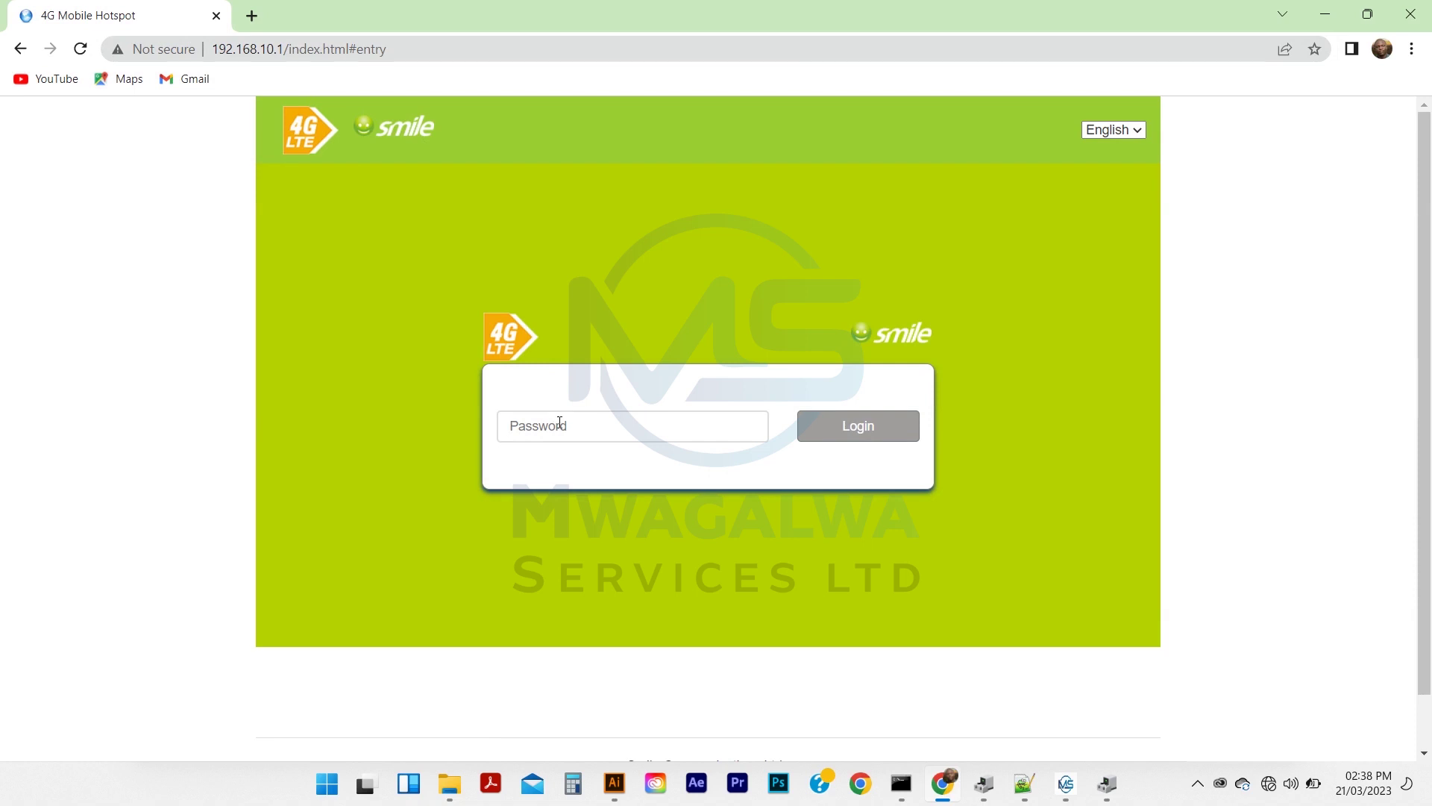
# Correct the mistyped password, enter the admin password and log back in
pyautogui.write('aa')
pyautogui.write('aa')
pyautogui.press('BackSpace')
pyautogui.press('BackSpace')
pyautogui.press('BackSpace')
pyautogui.write('admin')
pyautogui.press('Return')
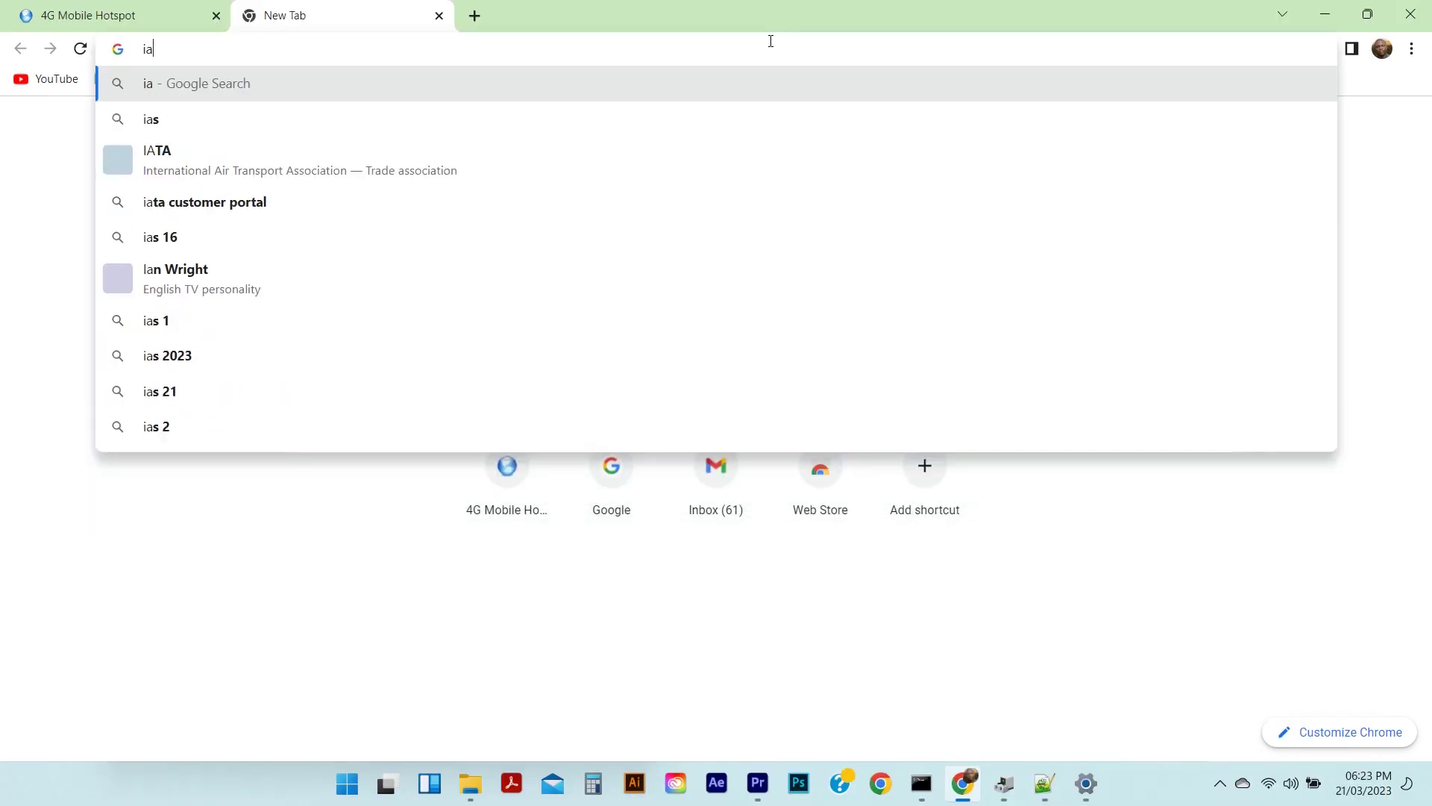
# At iammwagalwa.com, open the MWAGS TOOL LT MIFI FIX TOOL under PRODUCTS and add it to cart
pyautogui.write('galwa.co')
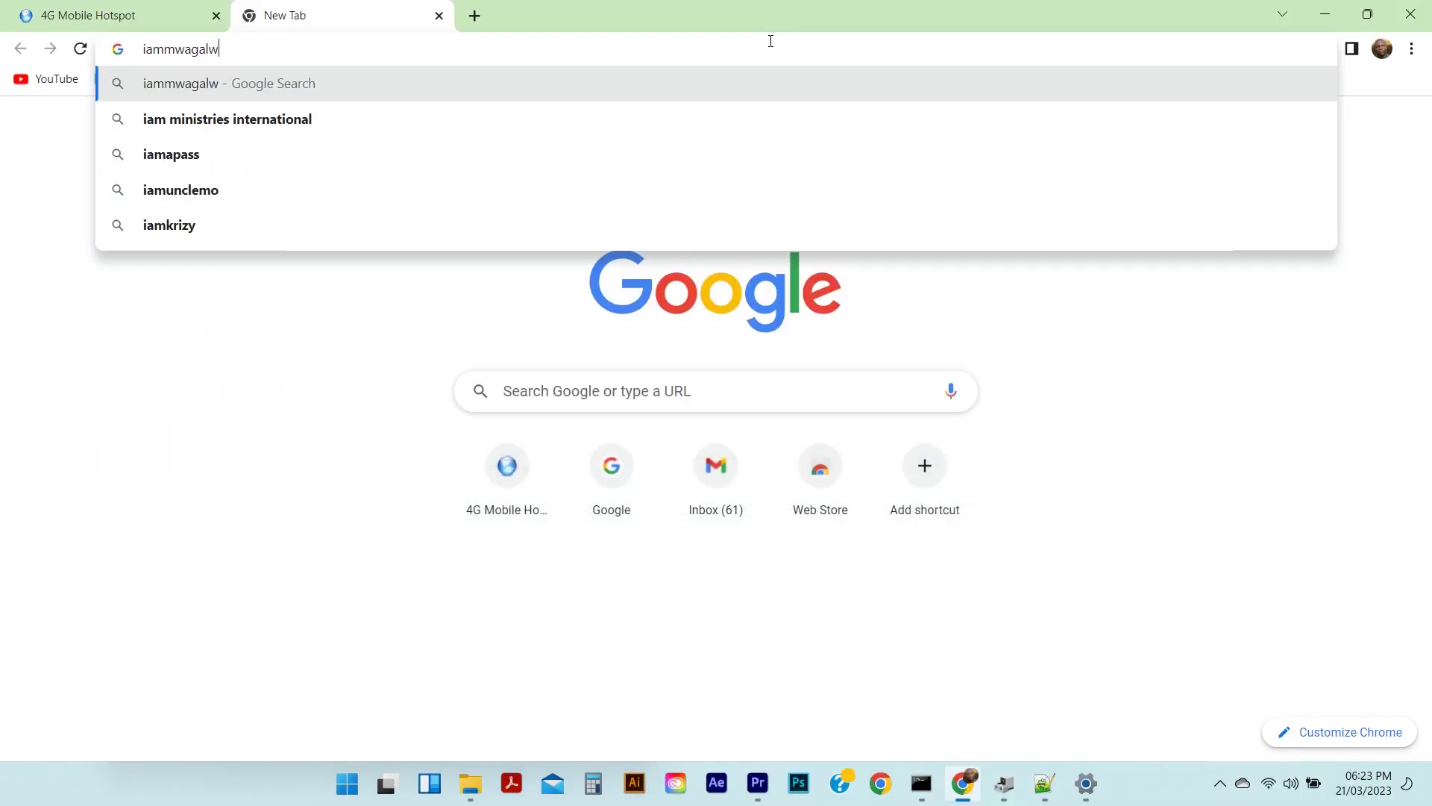
pyautogui.write('m')
pyautogui.press('Return')
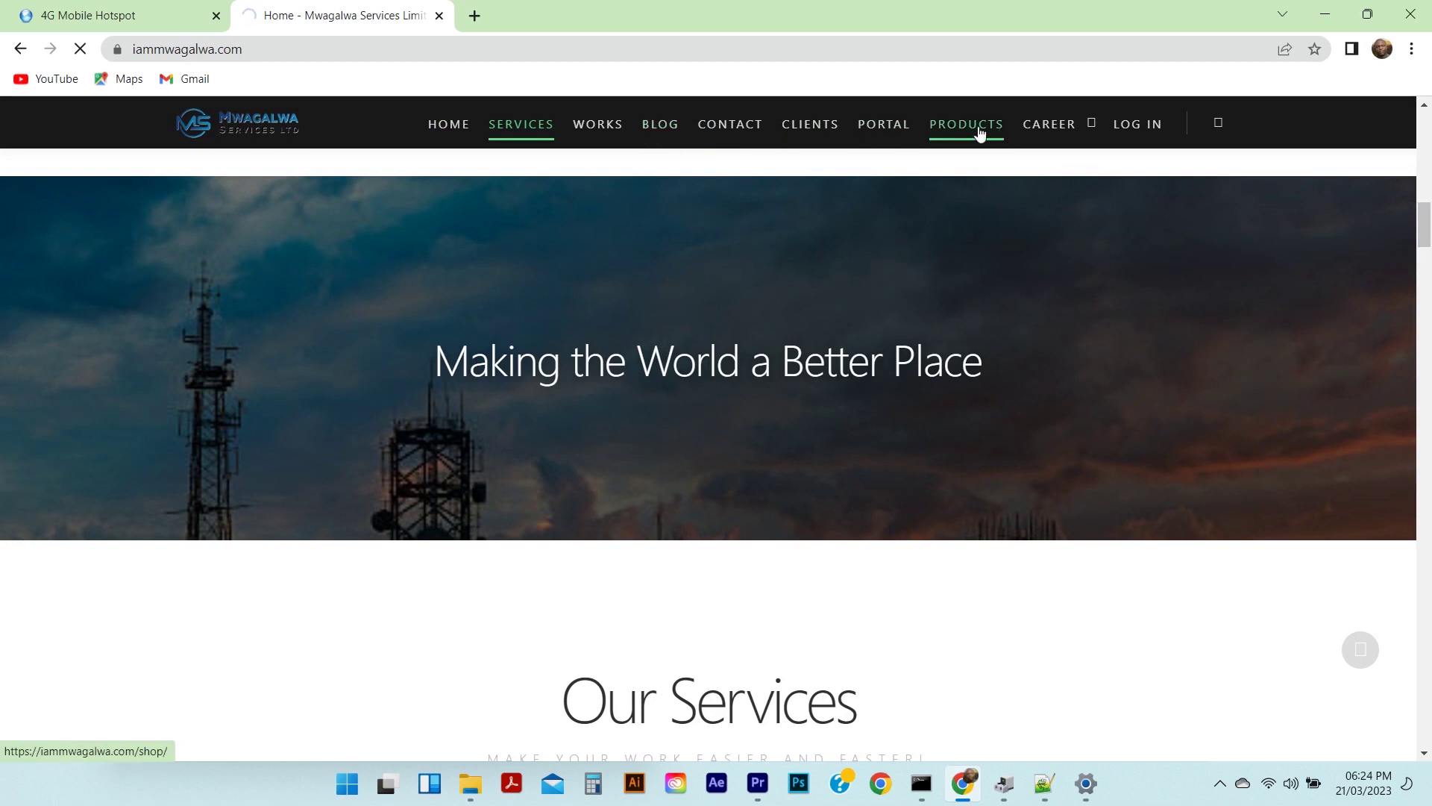
pyautogui.click(980, 133)
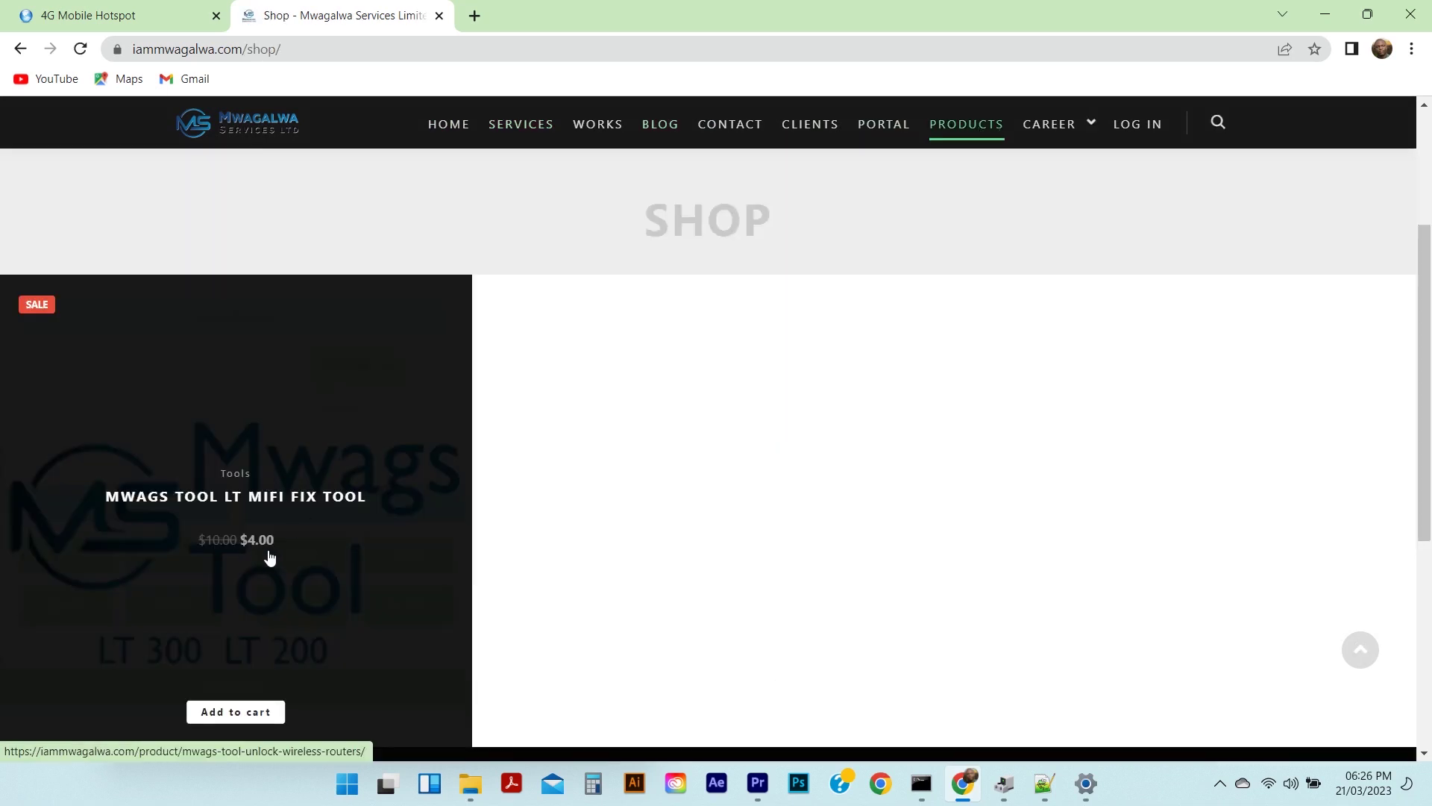
pyautogui.click(271, 486)
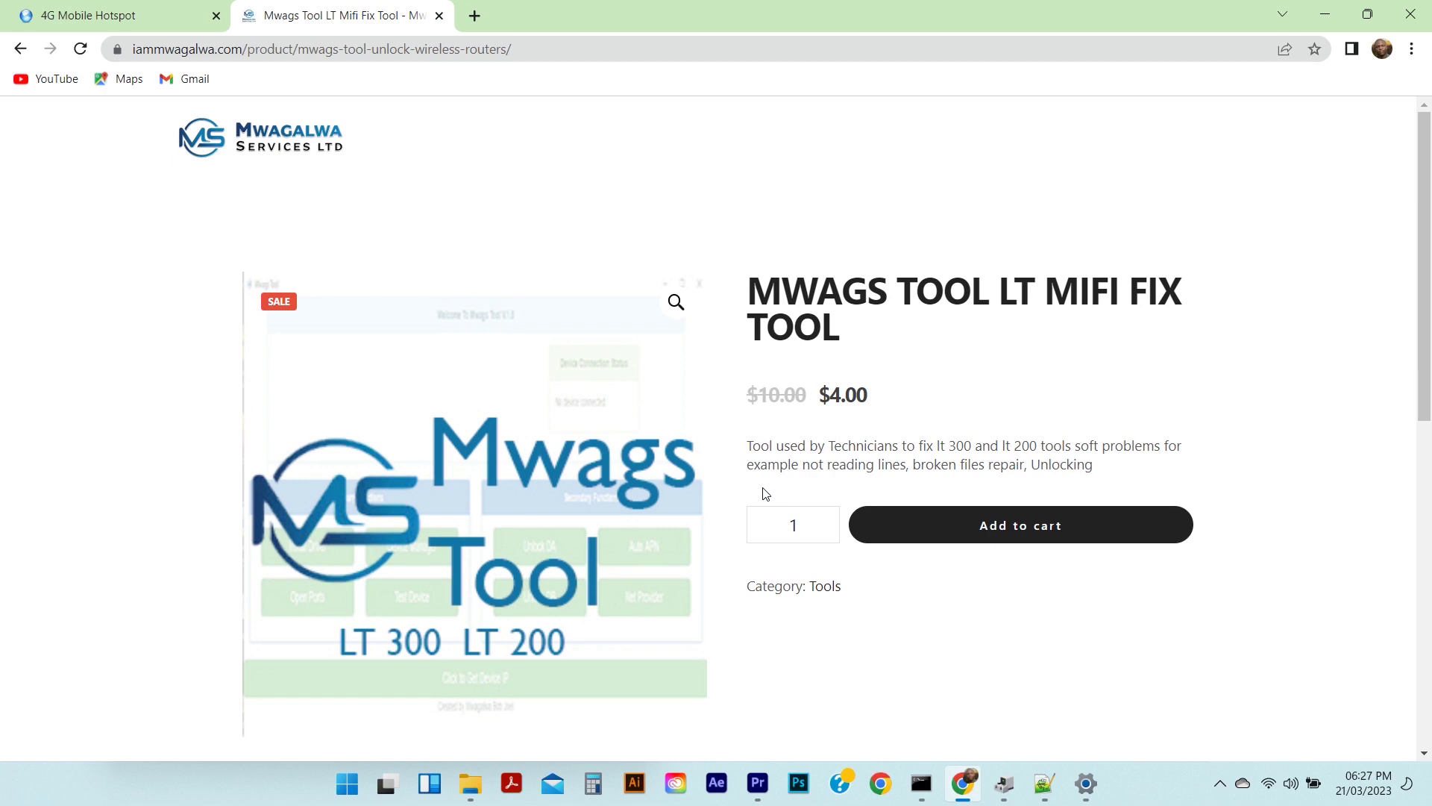
pyautogui.click(1079, 543)
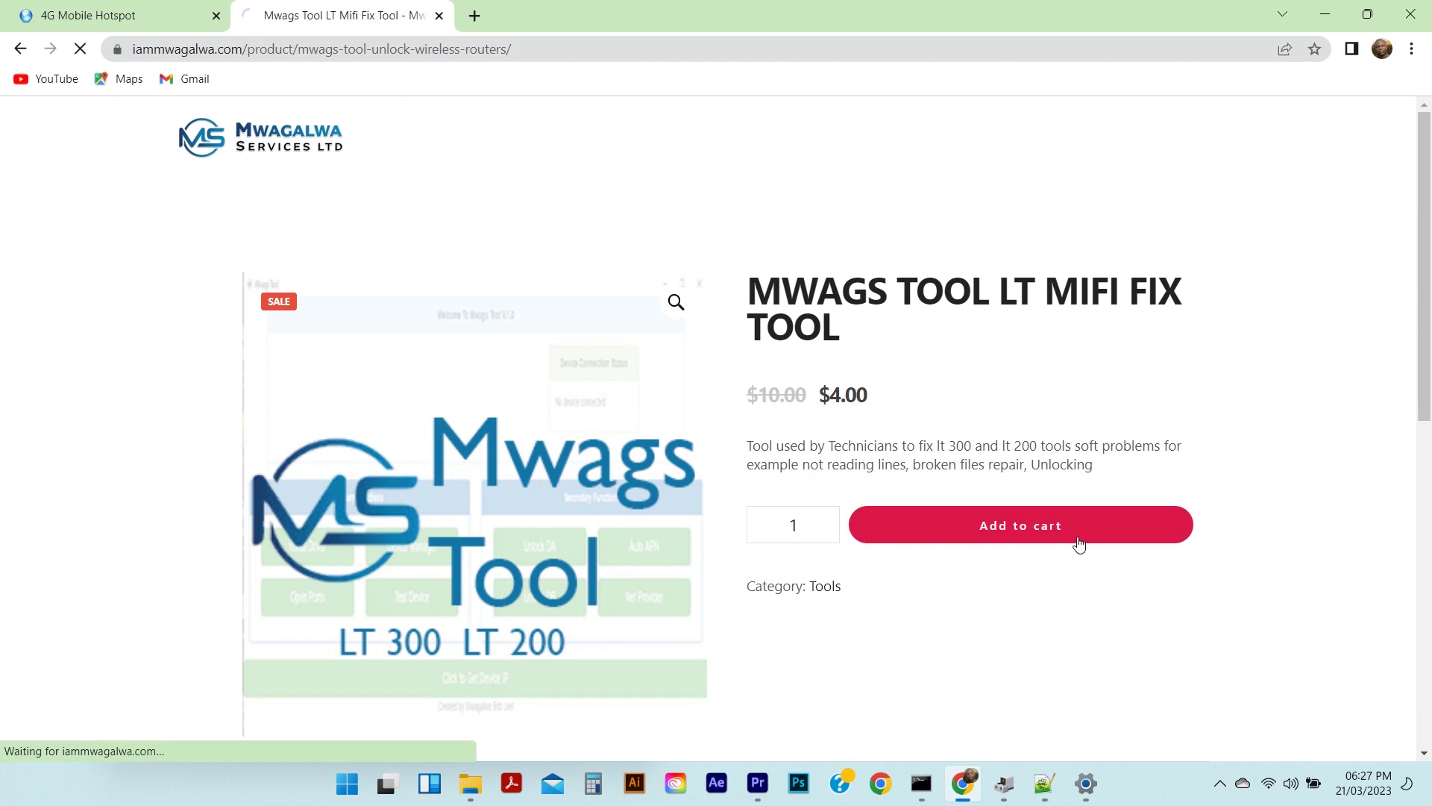